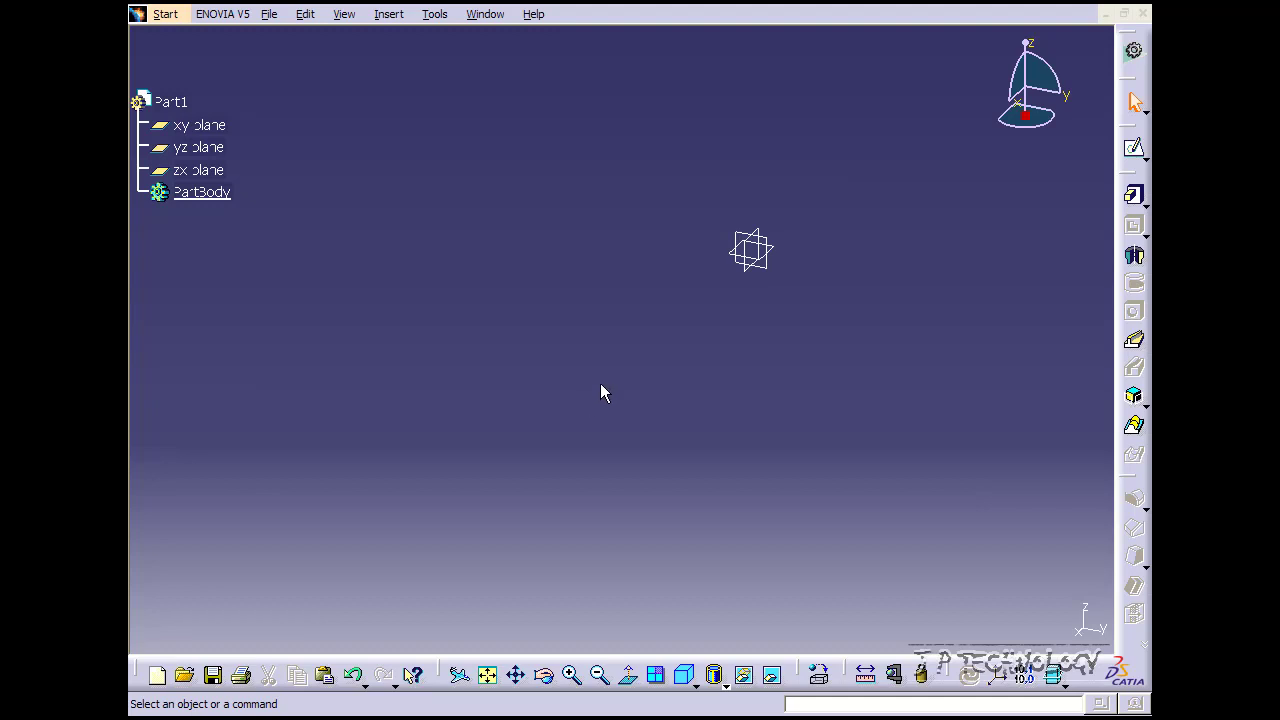
Step: Start a new sketch on the yz plane
left_click(1131, 148)
left_click(752, 243)
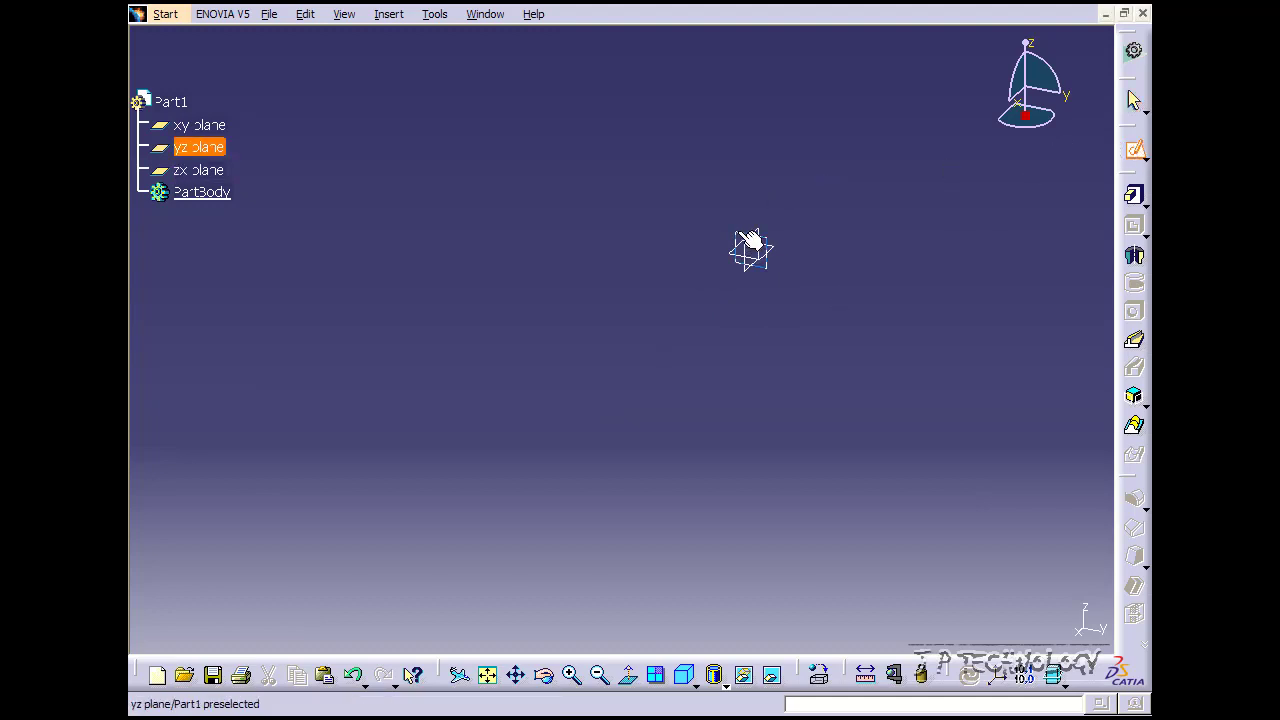
mouse_move(757, 277)
middle_mouse_down()
mouse_move(677, 397)
mouse_move(691, 403)
middle_mouse_up()
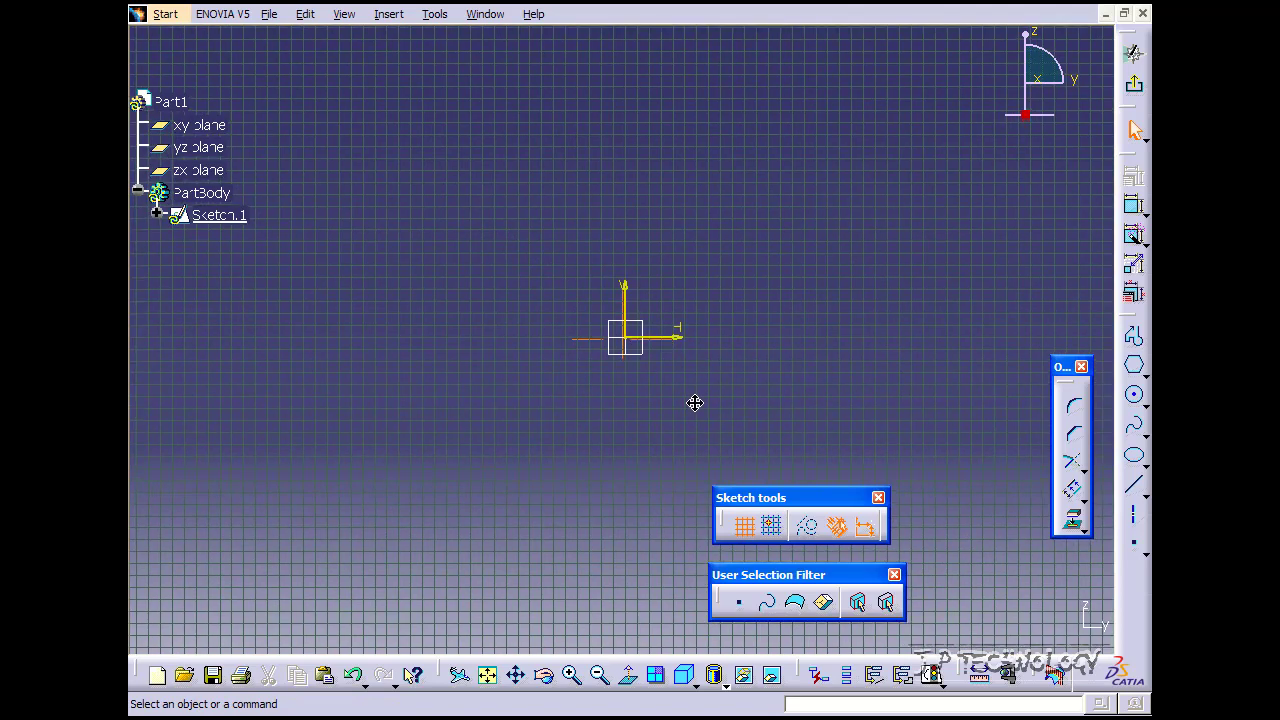
left_click(1085, 504)
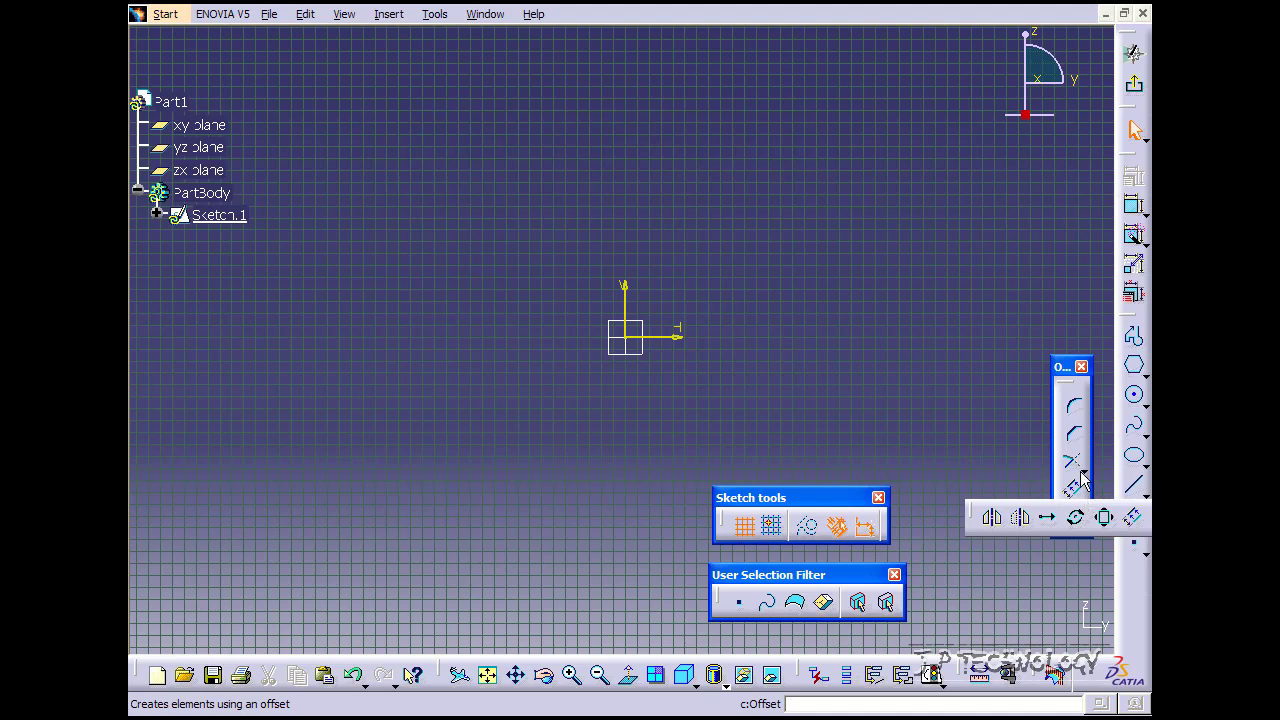
left_click(389, 14)
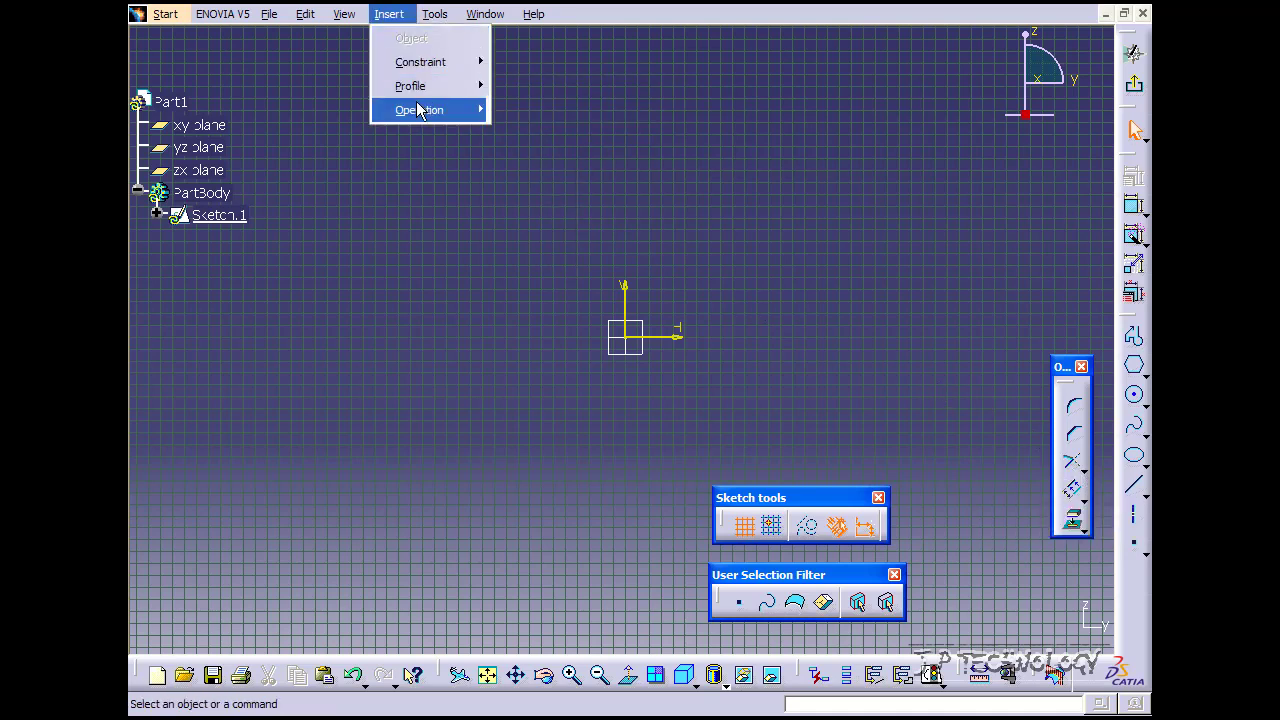
mouse_move(425, 110)
mouse_move(561, 190)
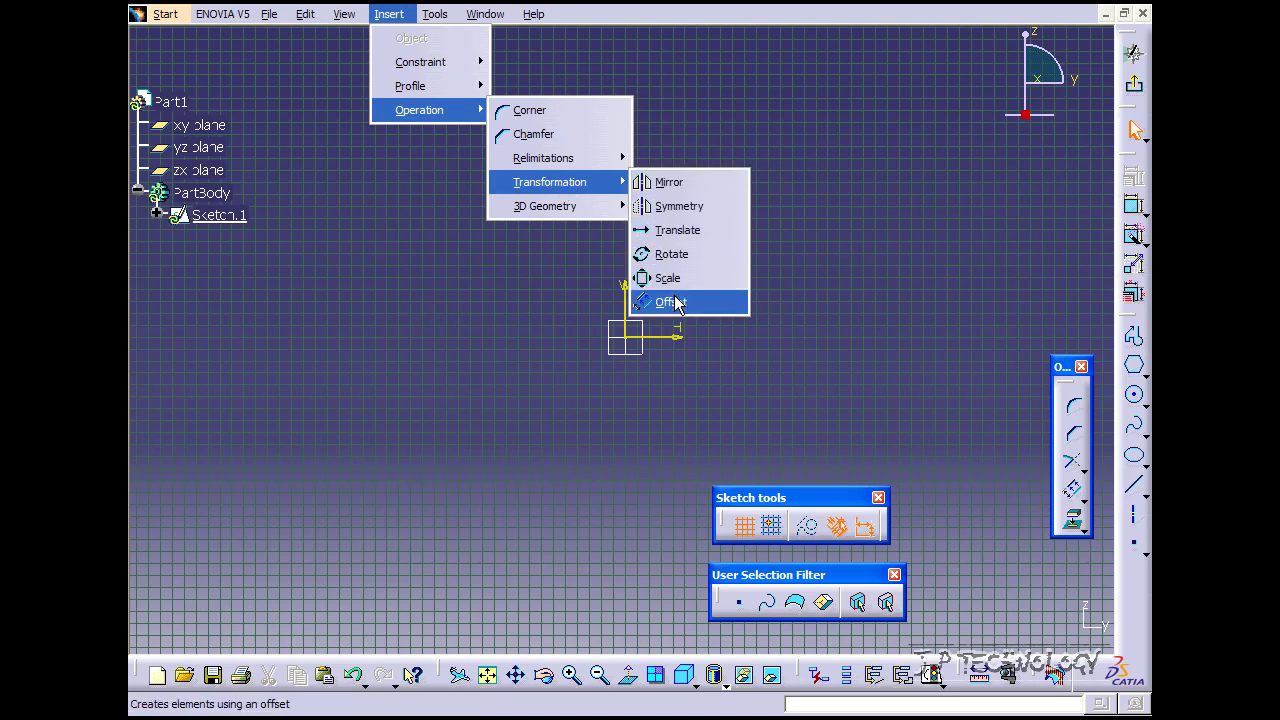
left_click(880, 340)
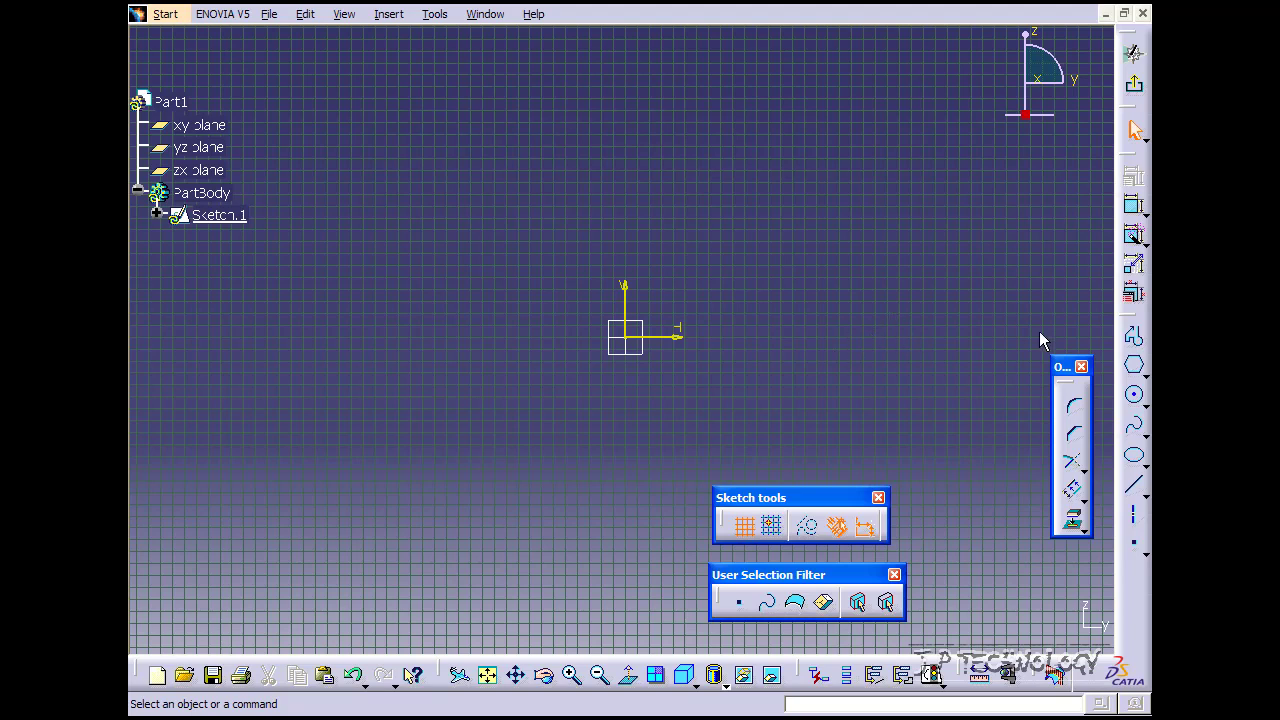
Step: Start a profile at the origin with a near-vertical line downward, a horizontal line toward negative H, and a shorter vertical line upward
left_click(1133, 340)
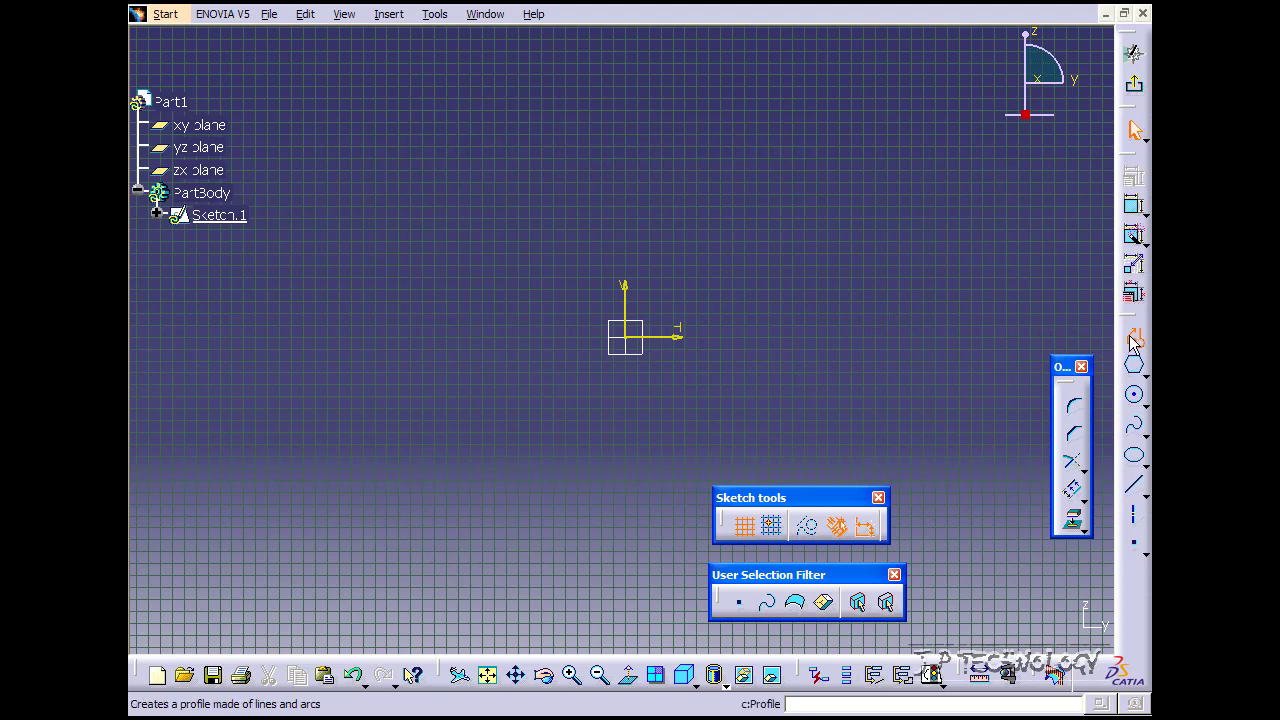
left_click(625, 337)
left_click(614, 586)
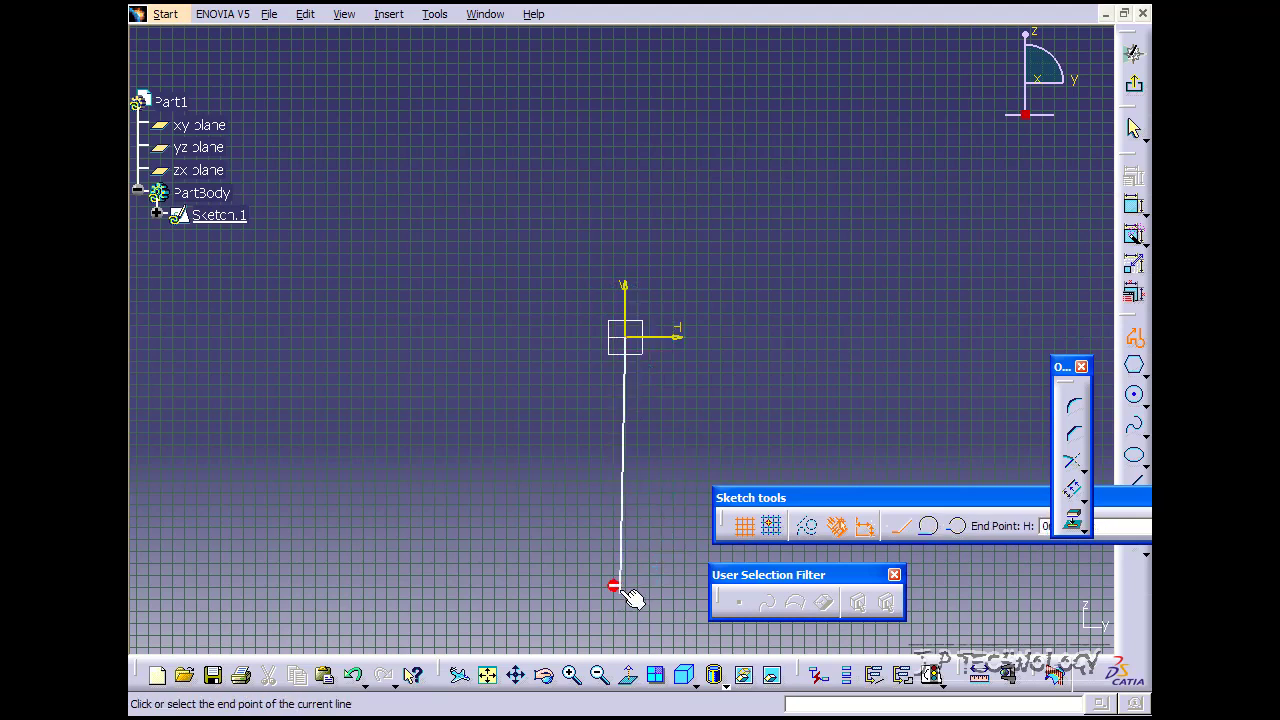
left_click(283, 593)
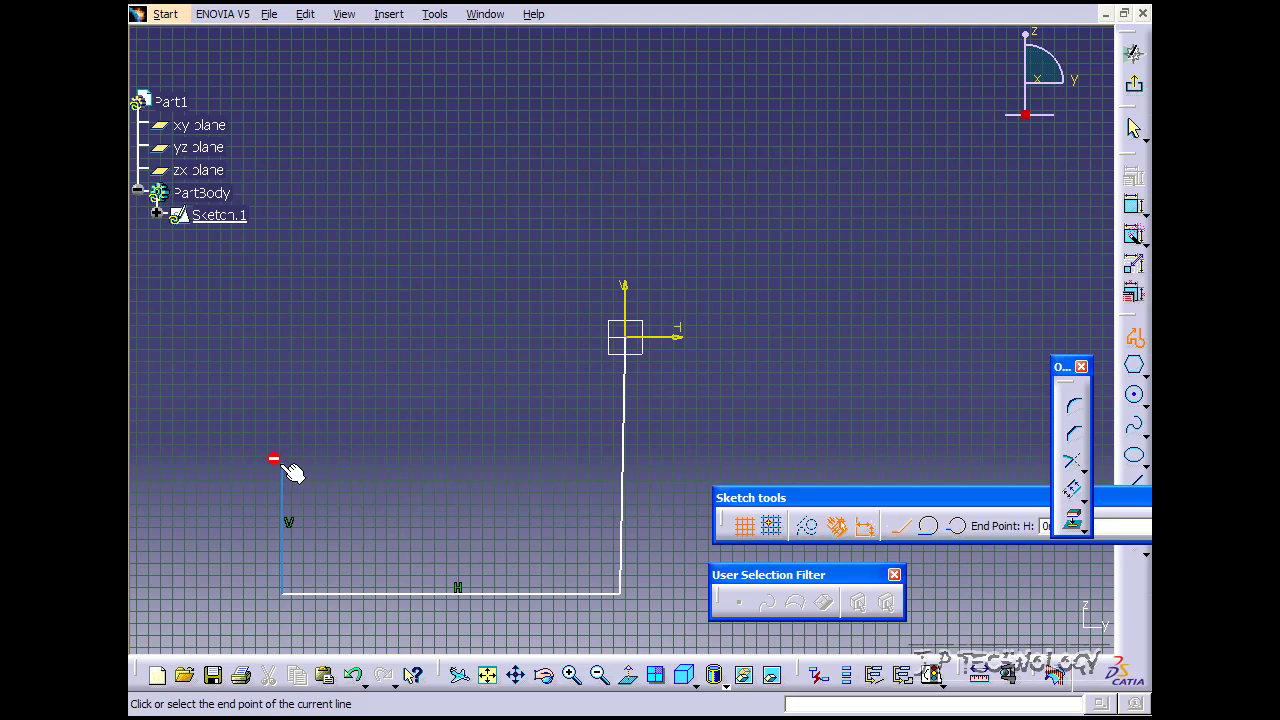
right_click(281, 465)
left_click(281, 460)
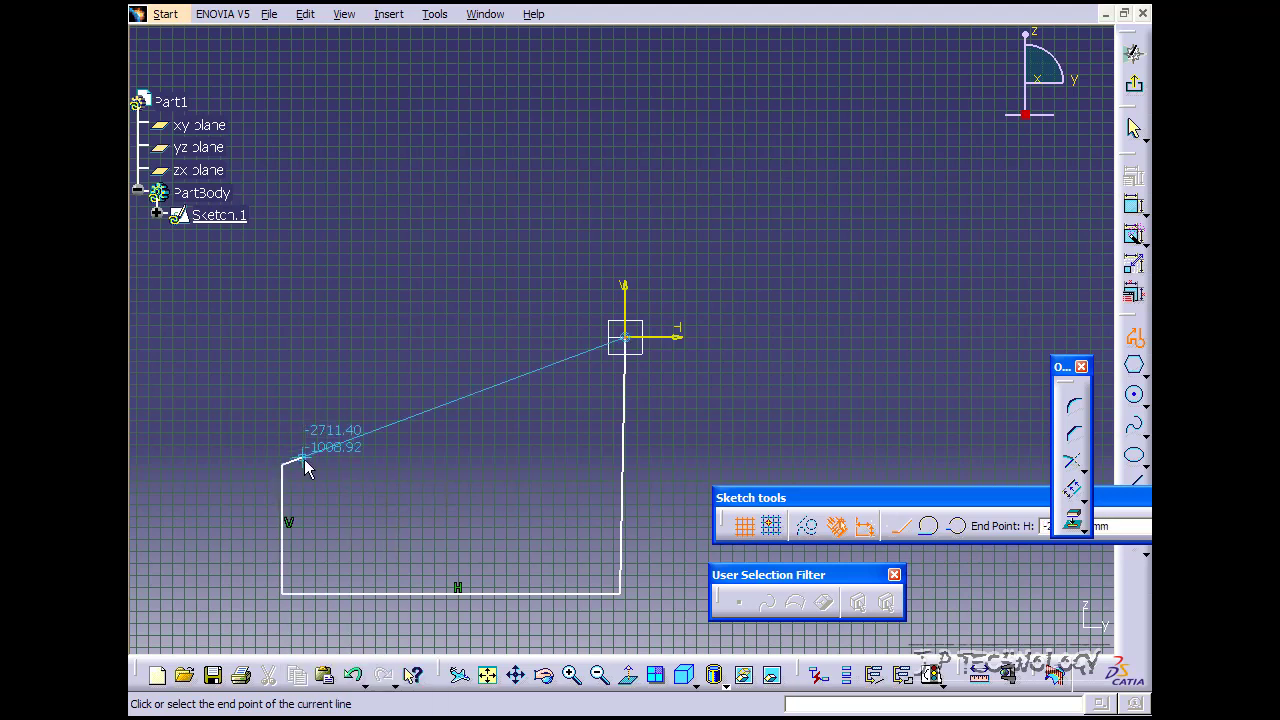
Step: Continue the profile with a short slanted line and a wavy chain of four tangent arcs, and close it with a line to the origin
left_click_drag(303, 458, 362, 511)
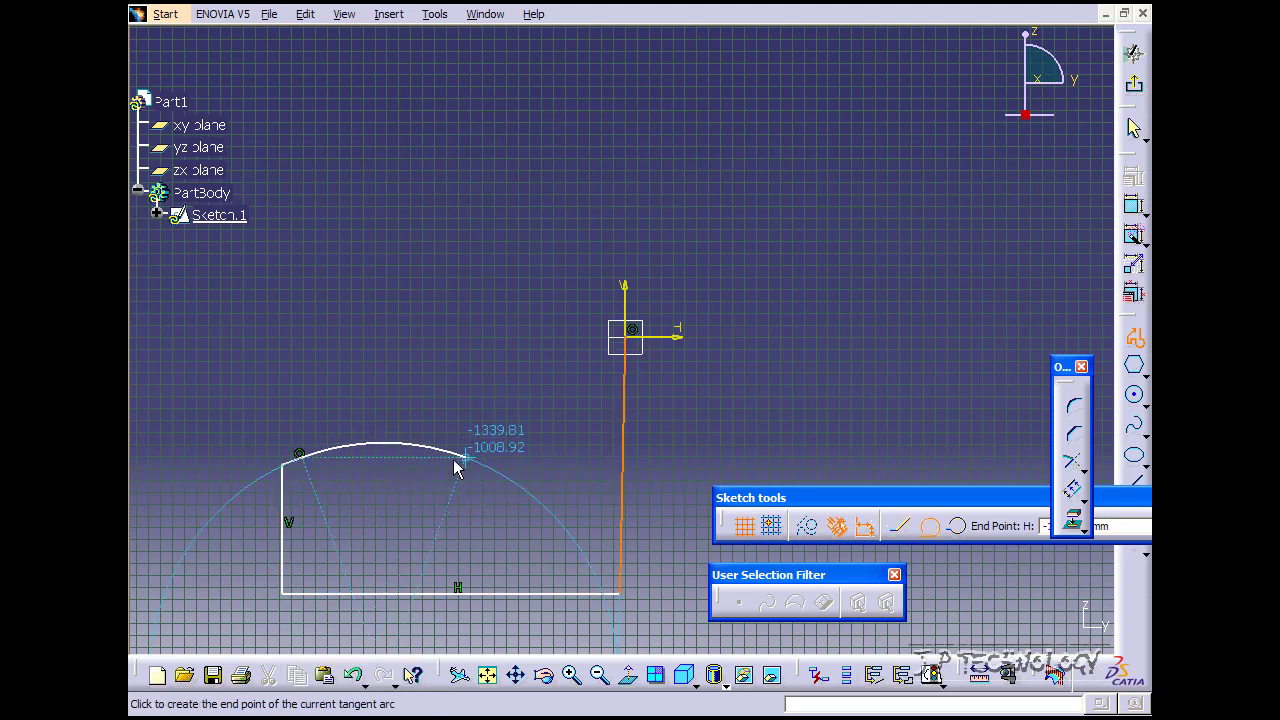
left_click_drag(381, 365, 446, 399)
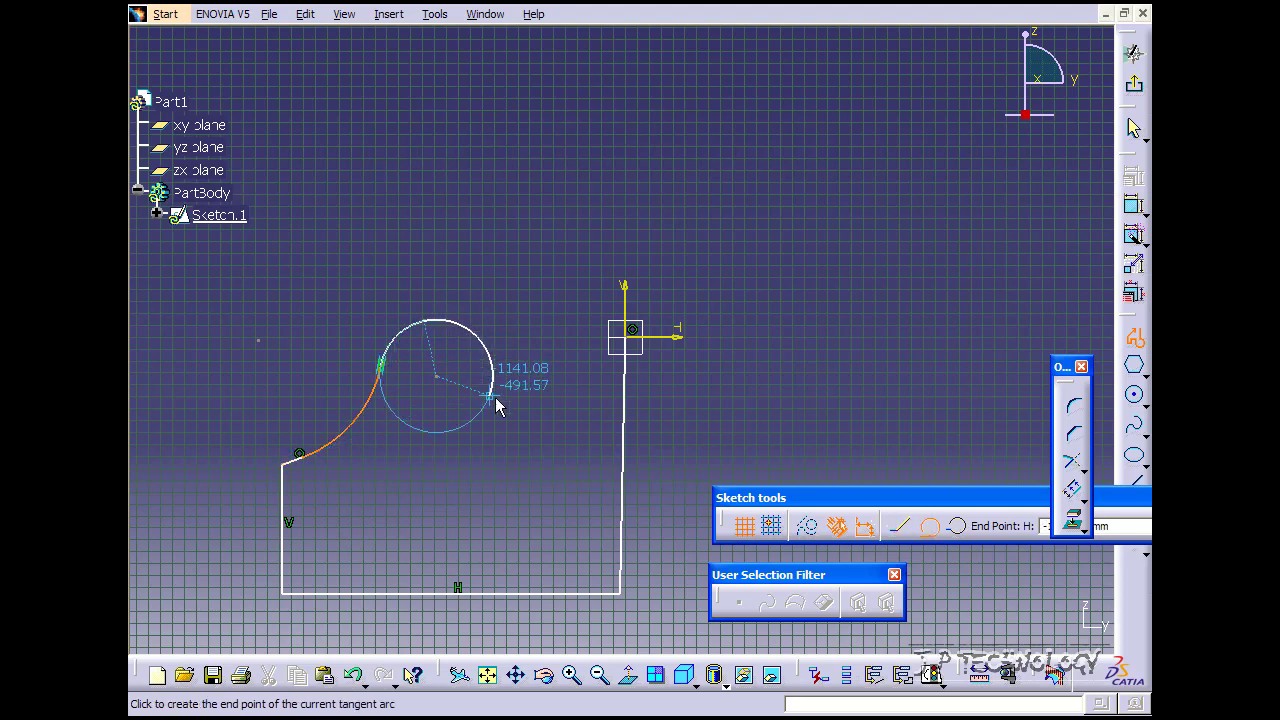
left_click(509, 440)
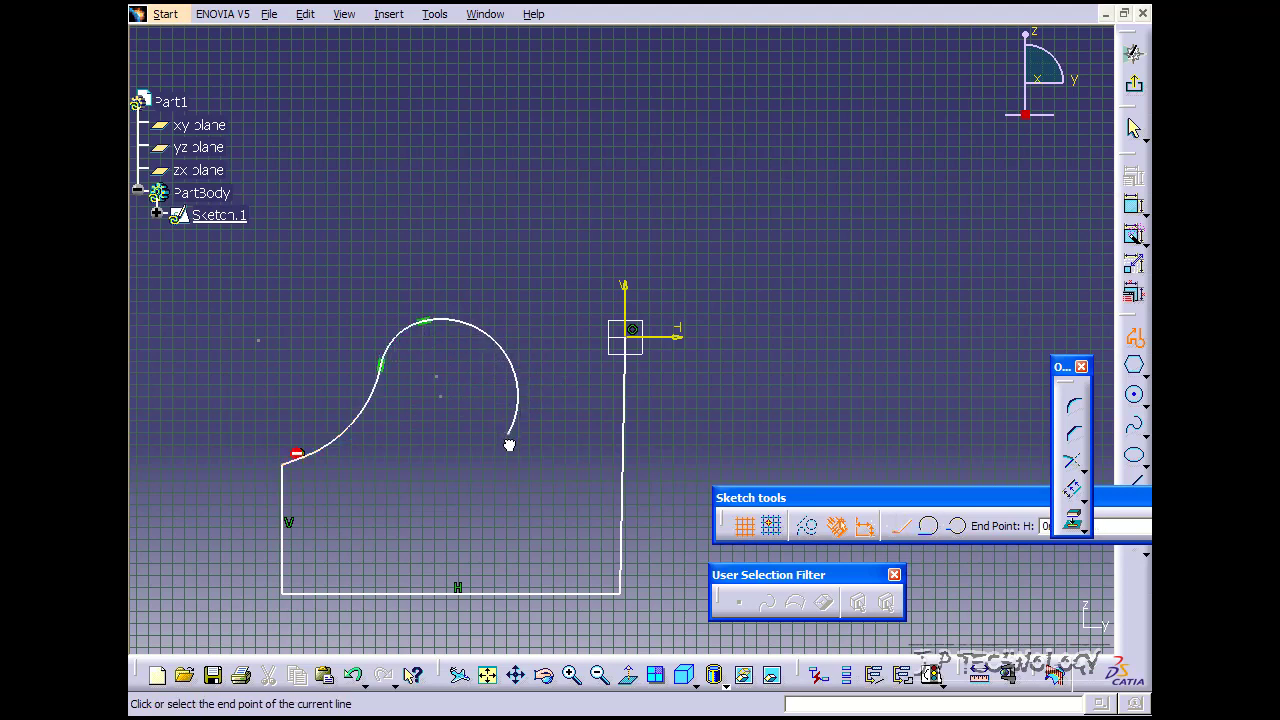
left_click_drag(509, 441, 510, 446)
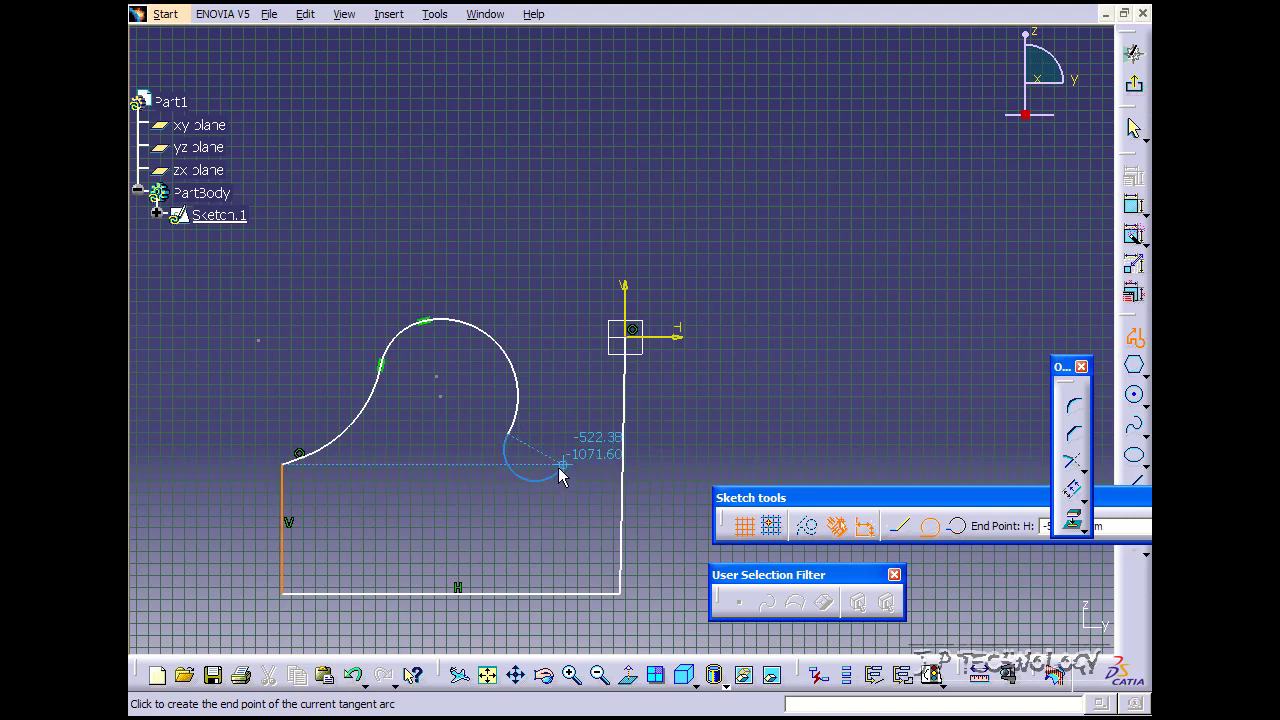
left_click(559, 467)
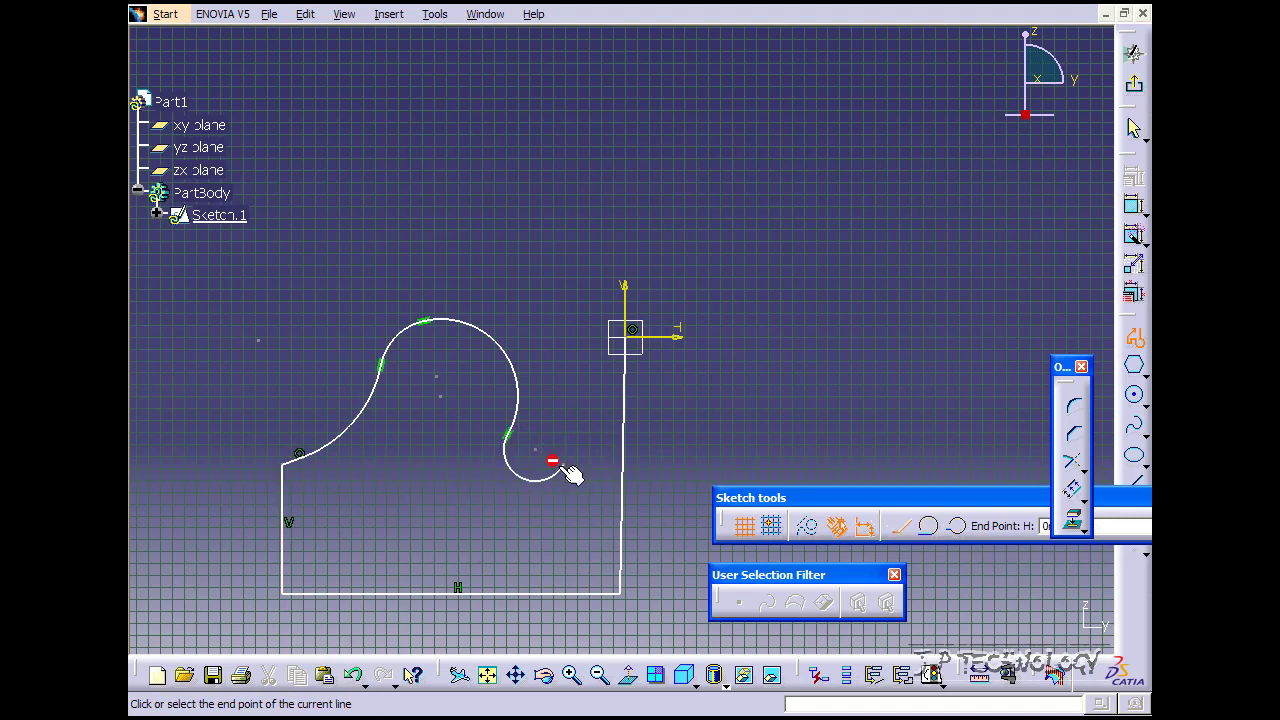
left_click(630, 341)
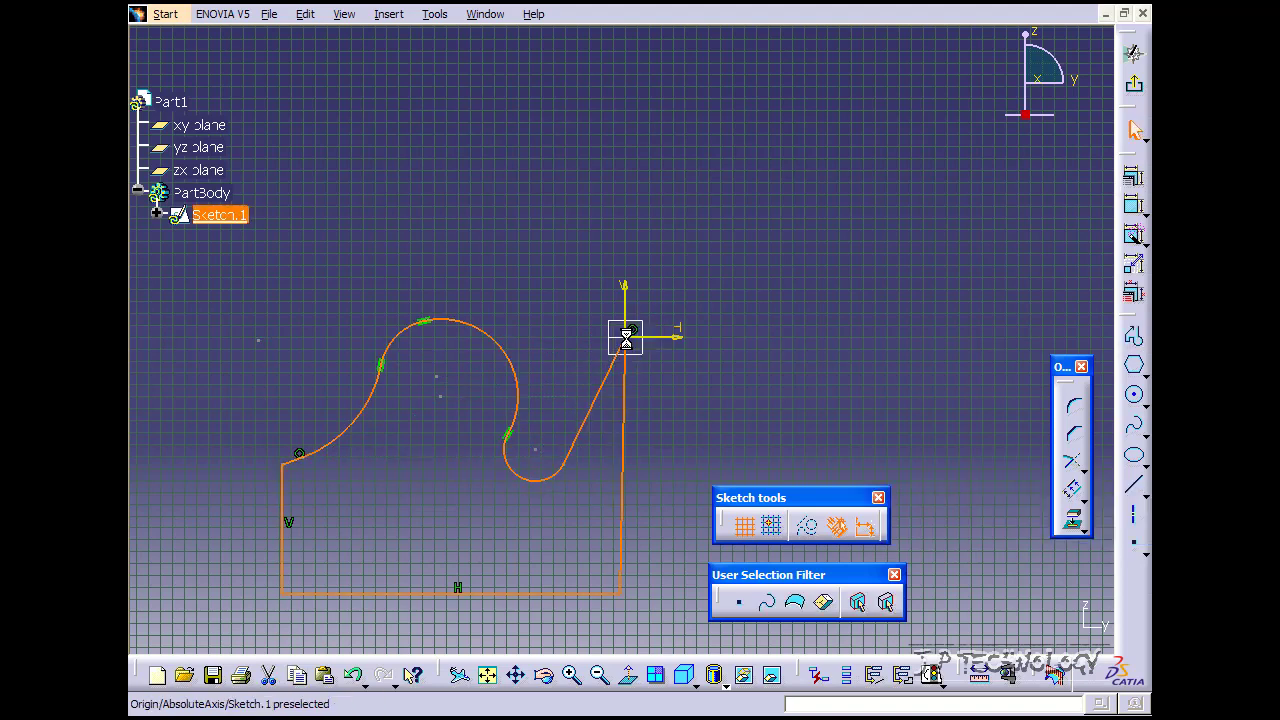
left_click(670, 427)
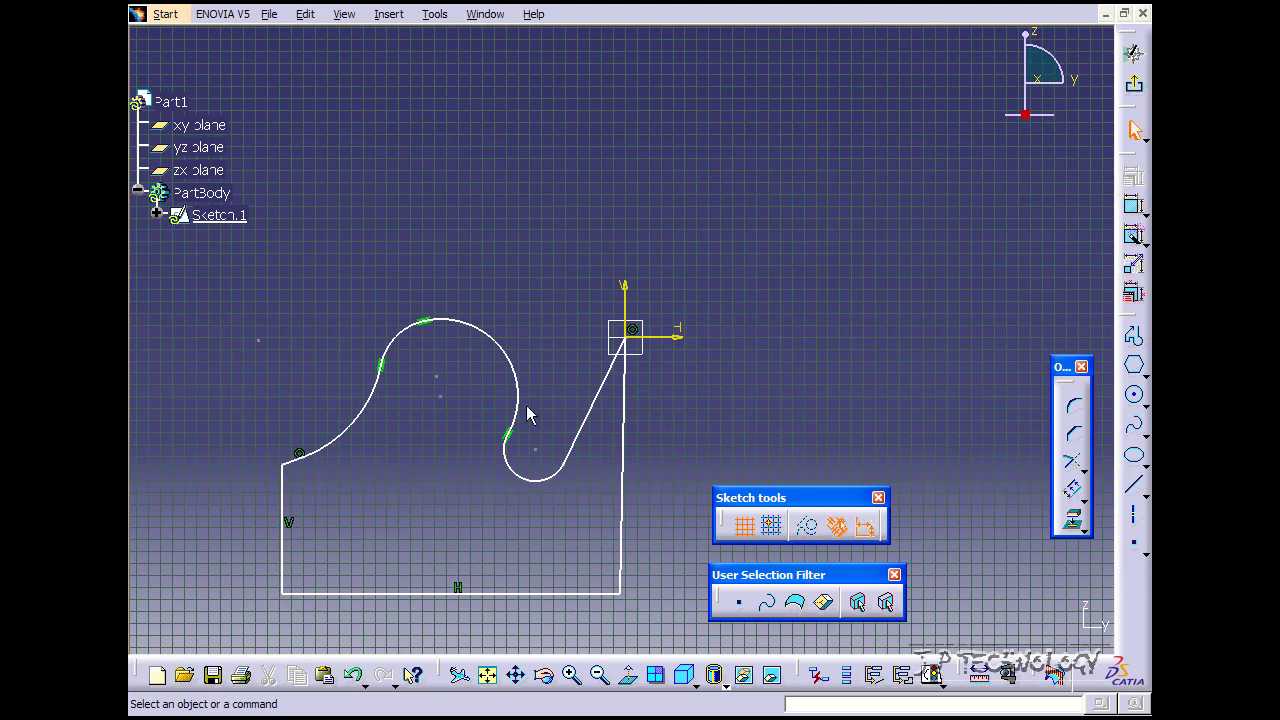
Step: Offset the first two connected arcs of the wavy edge together toward the outside of the profile
left_click_drag(224, 268, 700, 575)
left_click(655, 527)
left_click(352, 437)
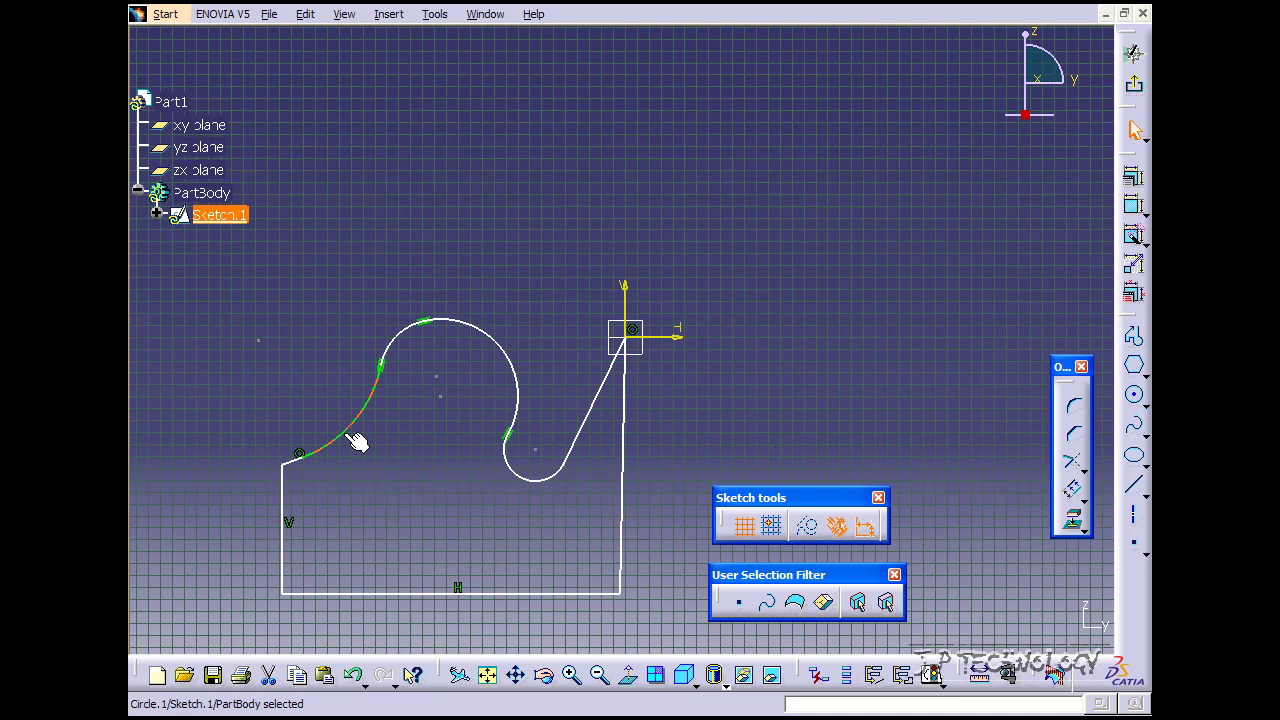
left_click(407, 348, "ctrl")
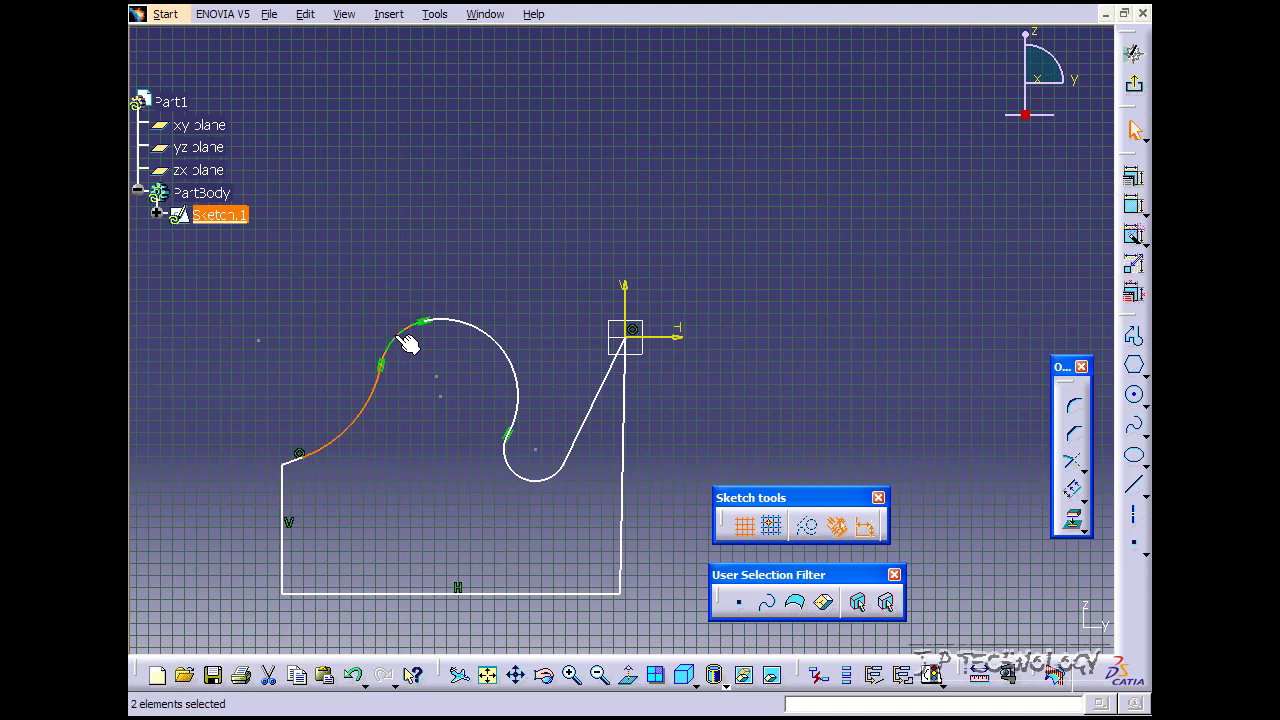
left_click(1072, 489)
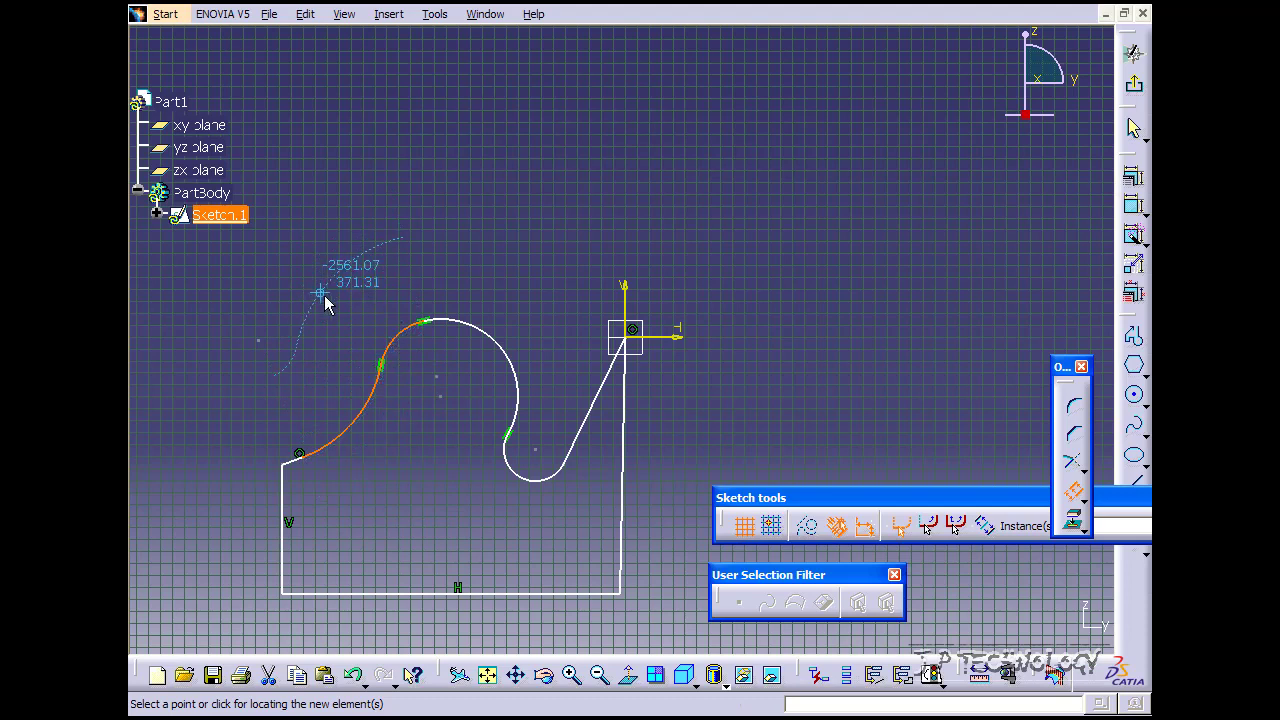
left_click(352, 347)
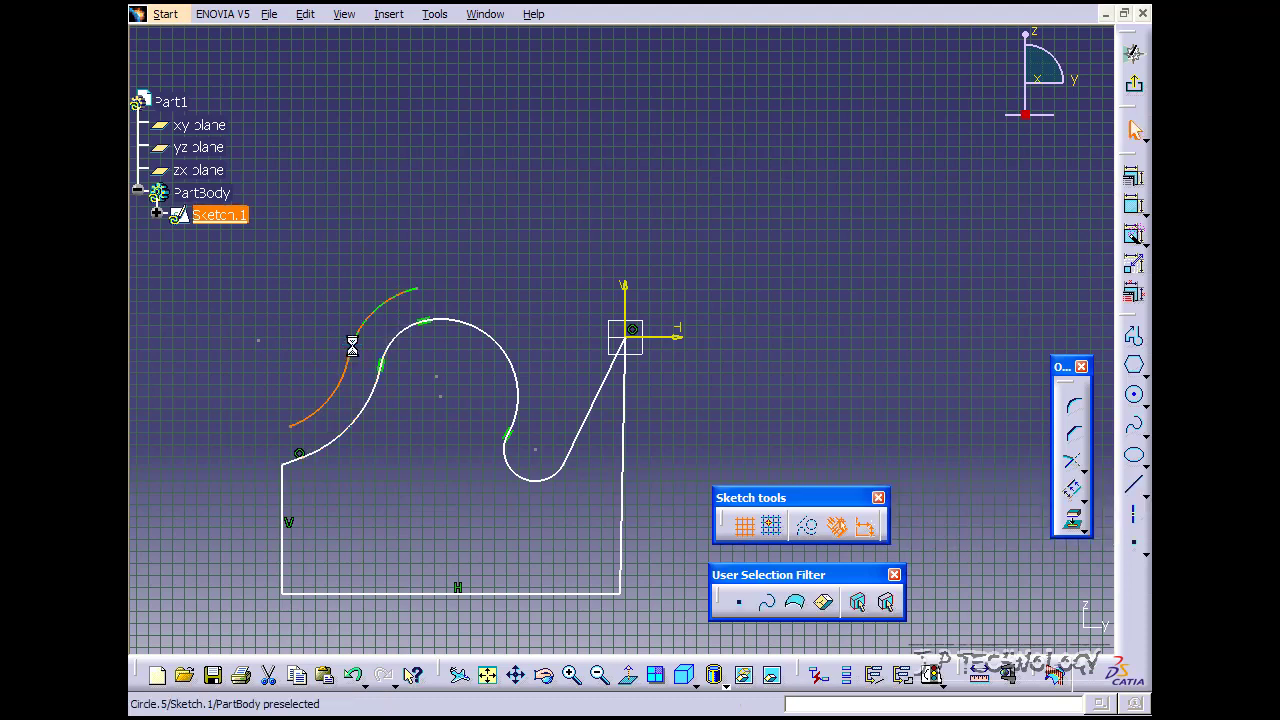
Step: Offset the third arc of the wavy edge outward through the upper end of the existing offset curve
left_click(493, 333)
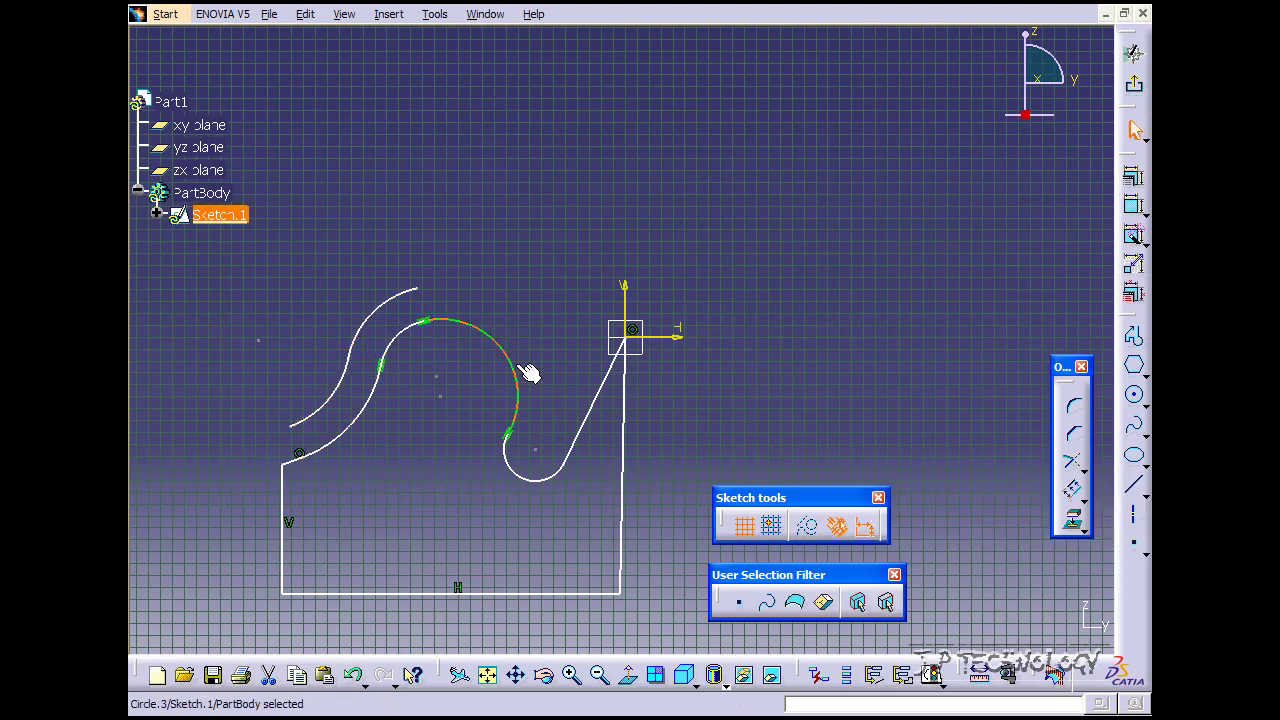
left_click(1072, 489)
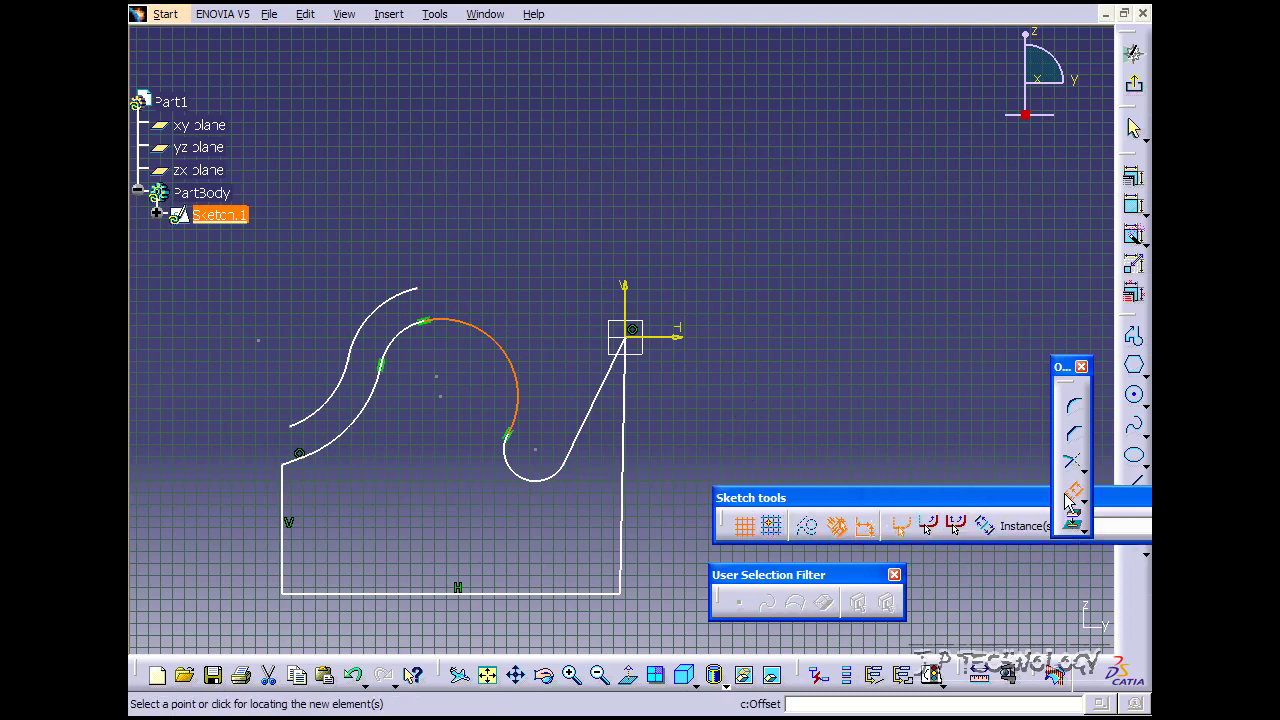
left_click(421, 289)
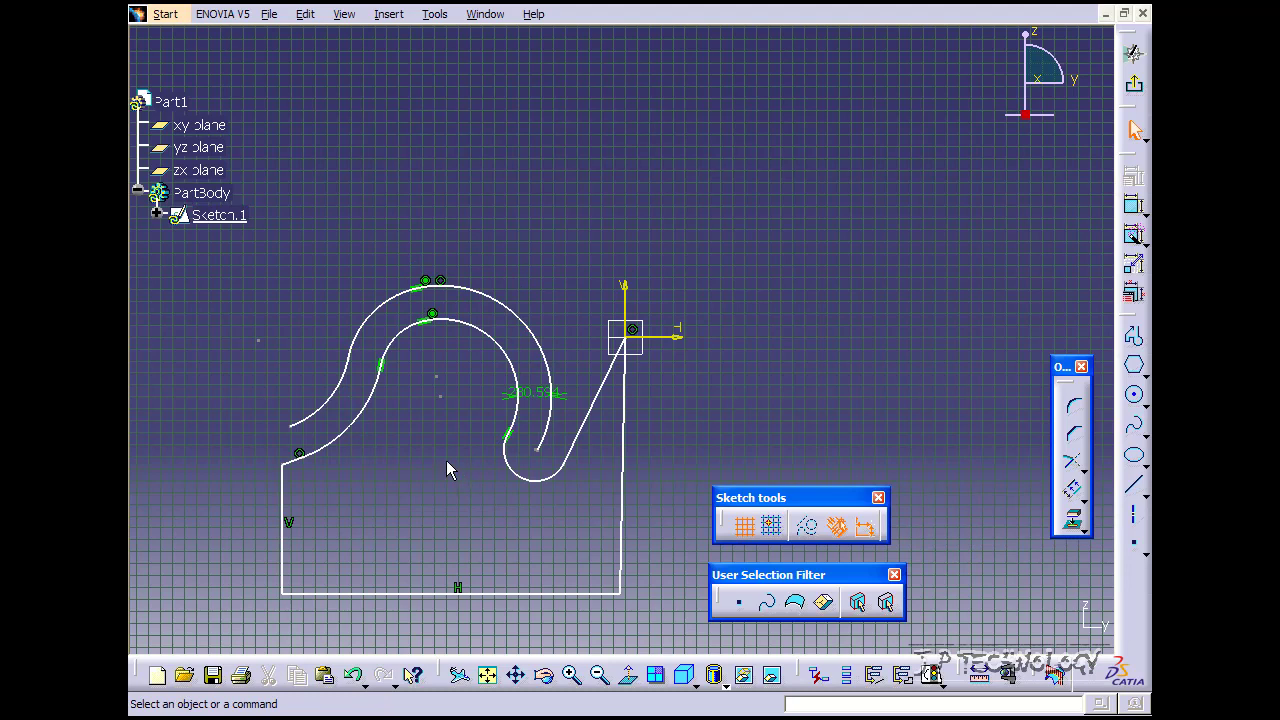
Step: Place a point outside the profile's short vertical edge at about H -3157, V -921, and offset that edge through the point
left_click(1133, 541)
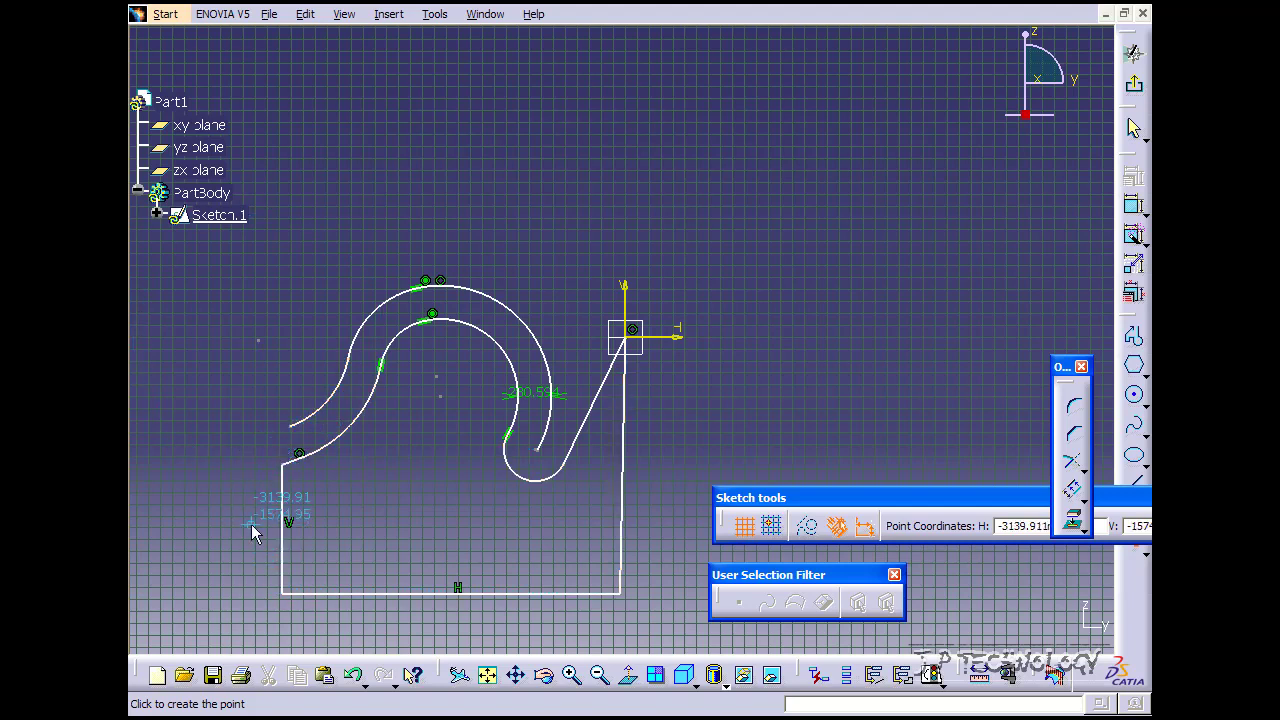
left_click(250, 450)
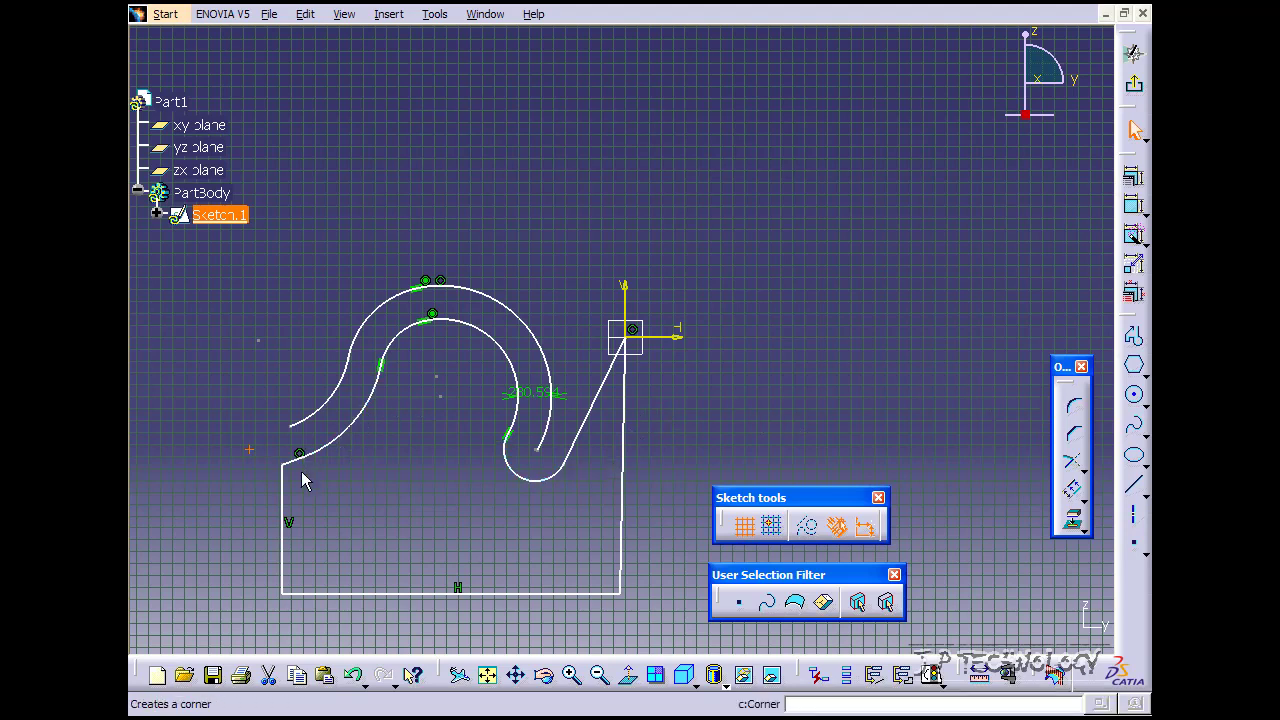
left_click(284, 488)
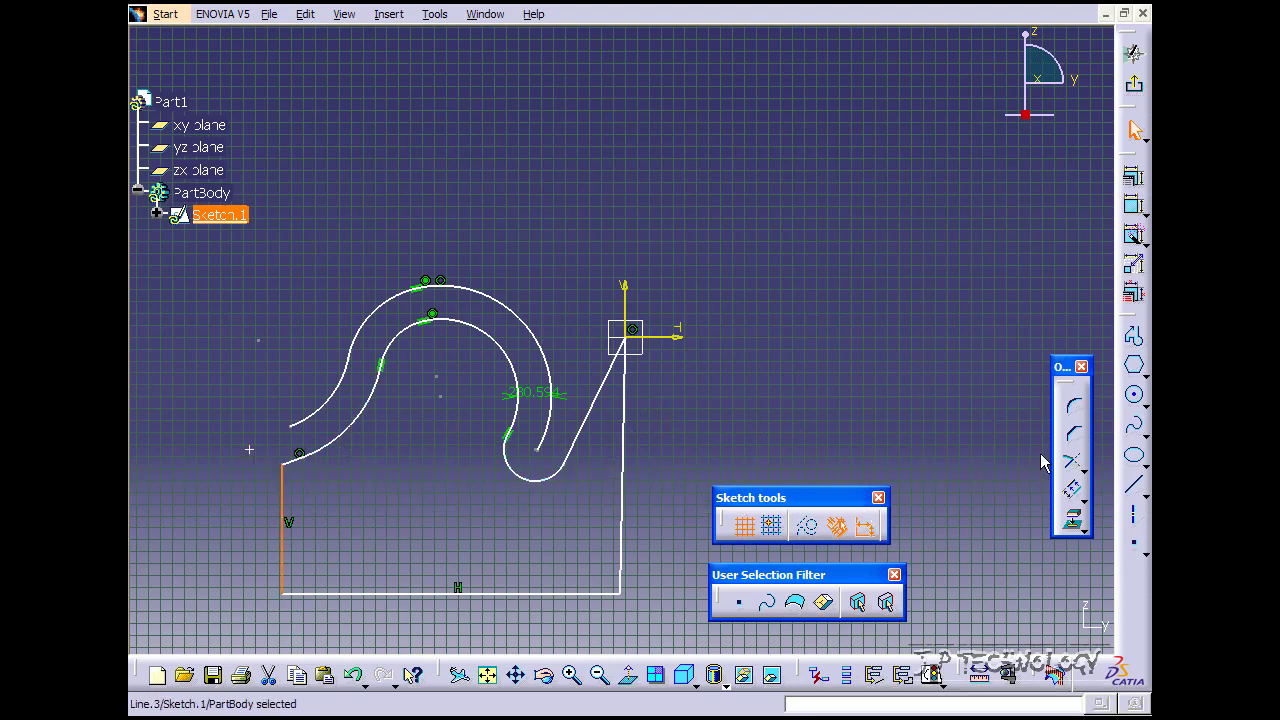
left_click(1072, 489)
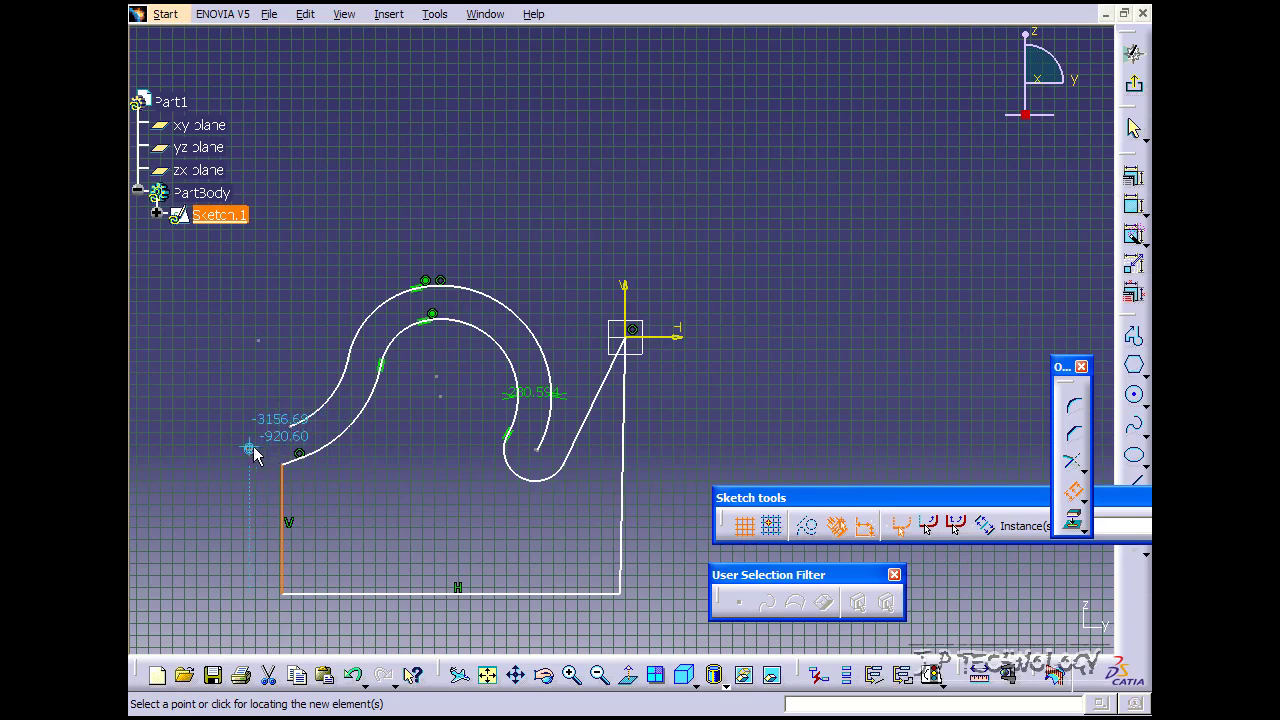
left_click(248, 450)
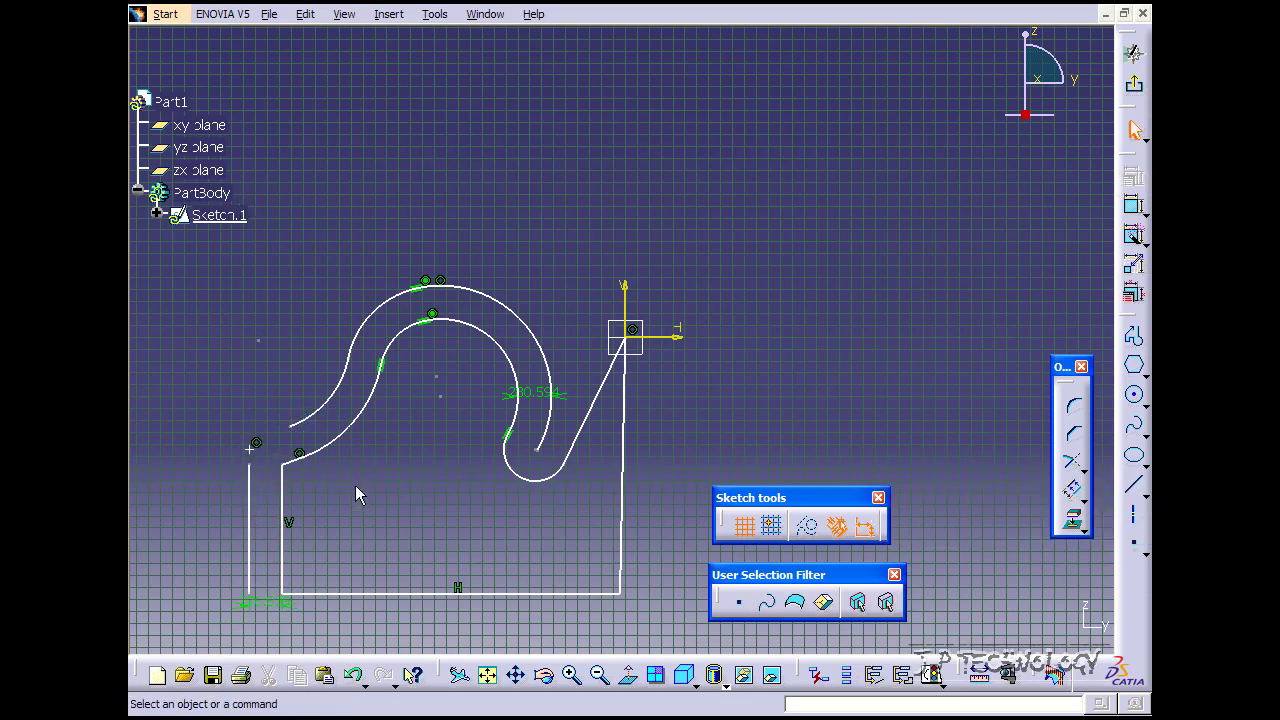
Step: Draw a separate closed, irregular six-sided profile in the empty area on the positive H side of the origin
mouse_move(391, 380)
middle_mouse_down()
mouse_move(400, 414)
mouse_move(409, 383)
mouse_move(459, 380)
mouse_move(449, 322)
middle_mouse_up()
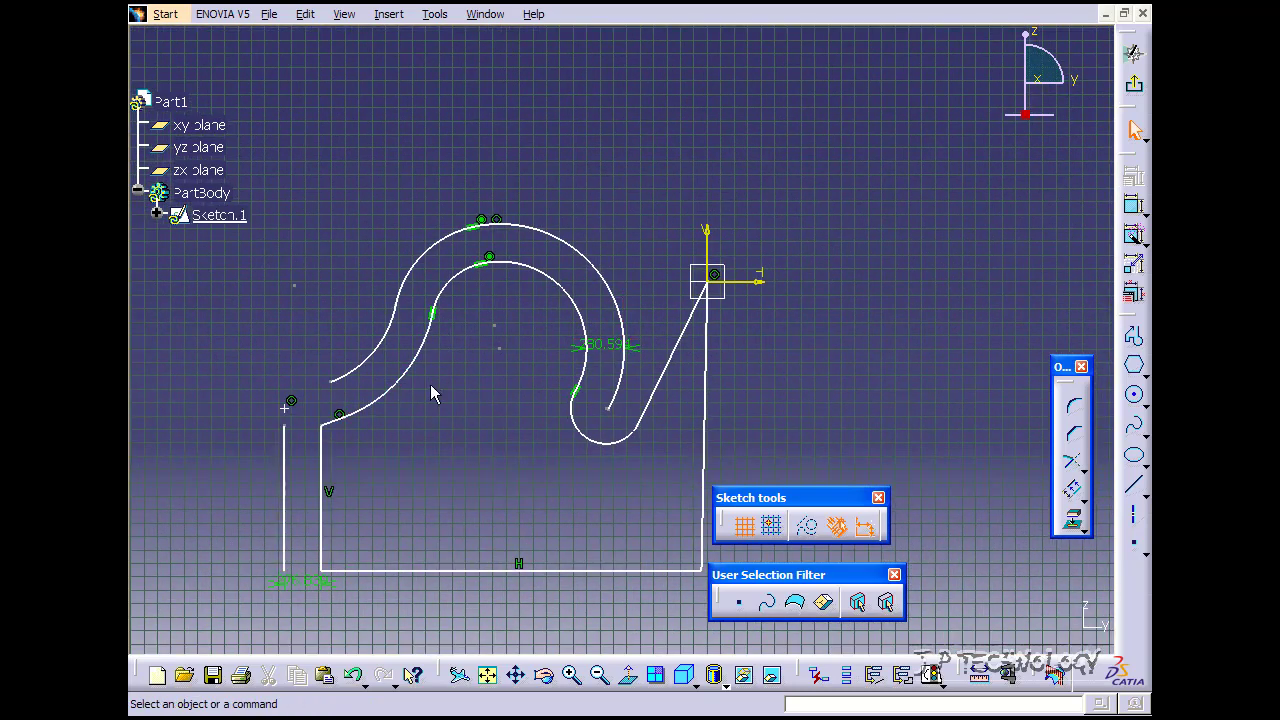
mouse_move(849, 234)
middle_mouse_down()
mouse_move(843, 254)
mouse_move(794, 283)
mouse_move(869, 337)
middle_mouse_up()
left_click(1133, 337)
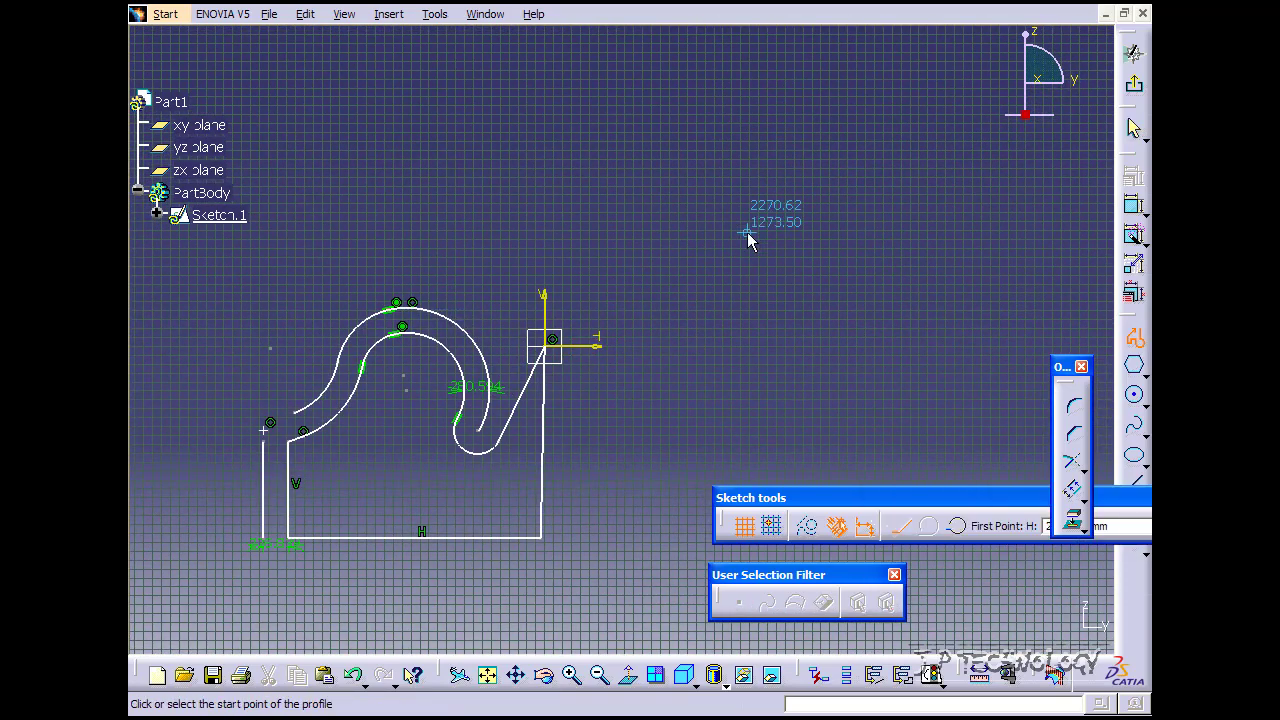
left_click(717, 329)
left_click(912, 333)
left_click(997, 250)
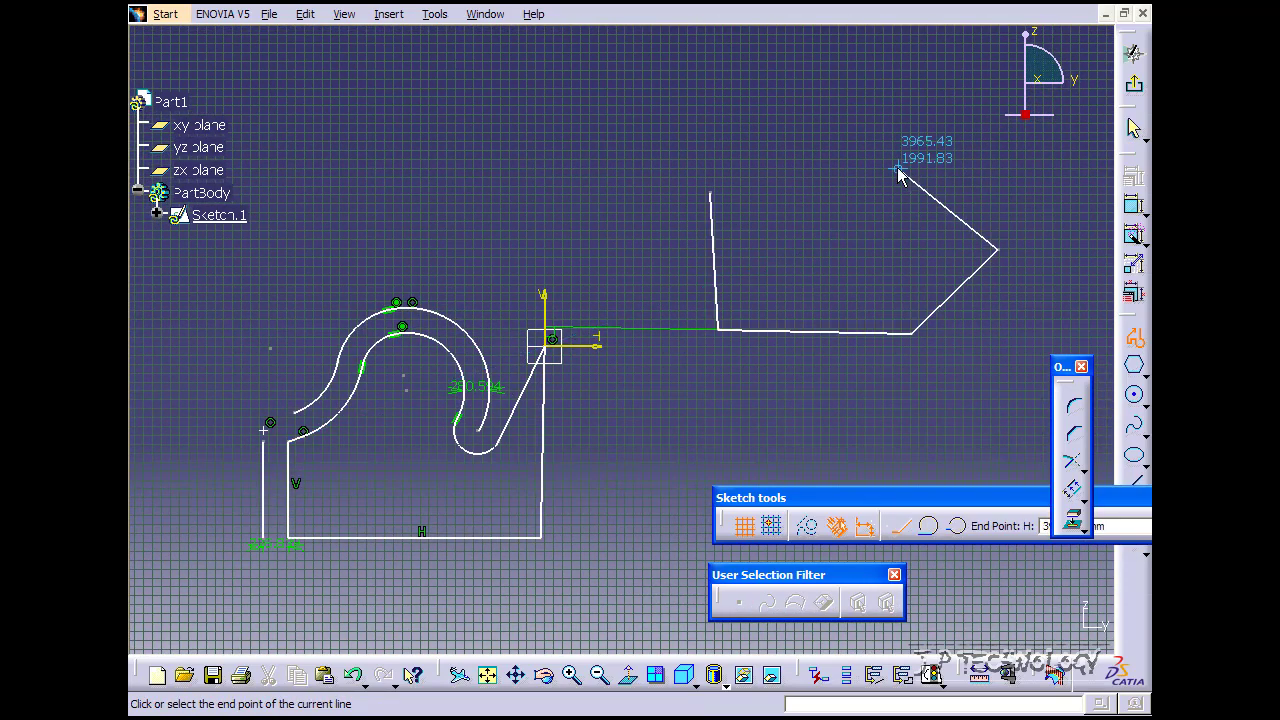
left_click(895, 165)
left_click(730, 123)
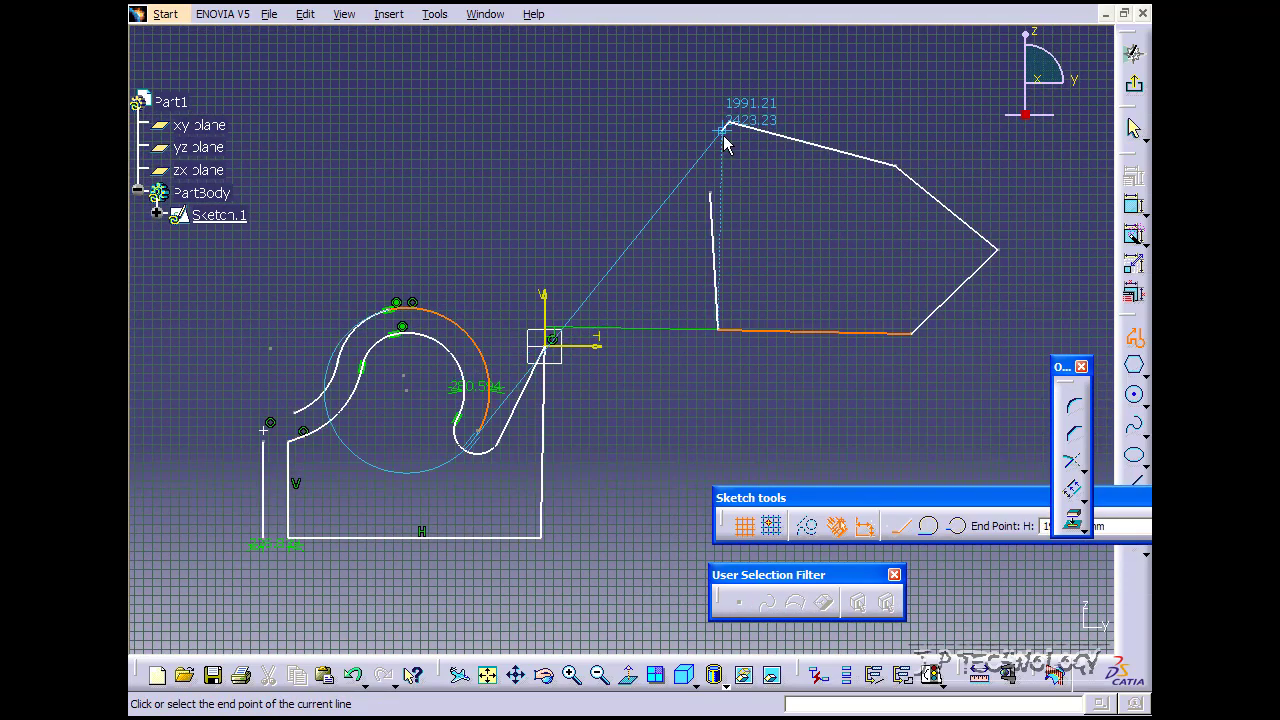
left_click(710, 193)
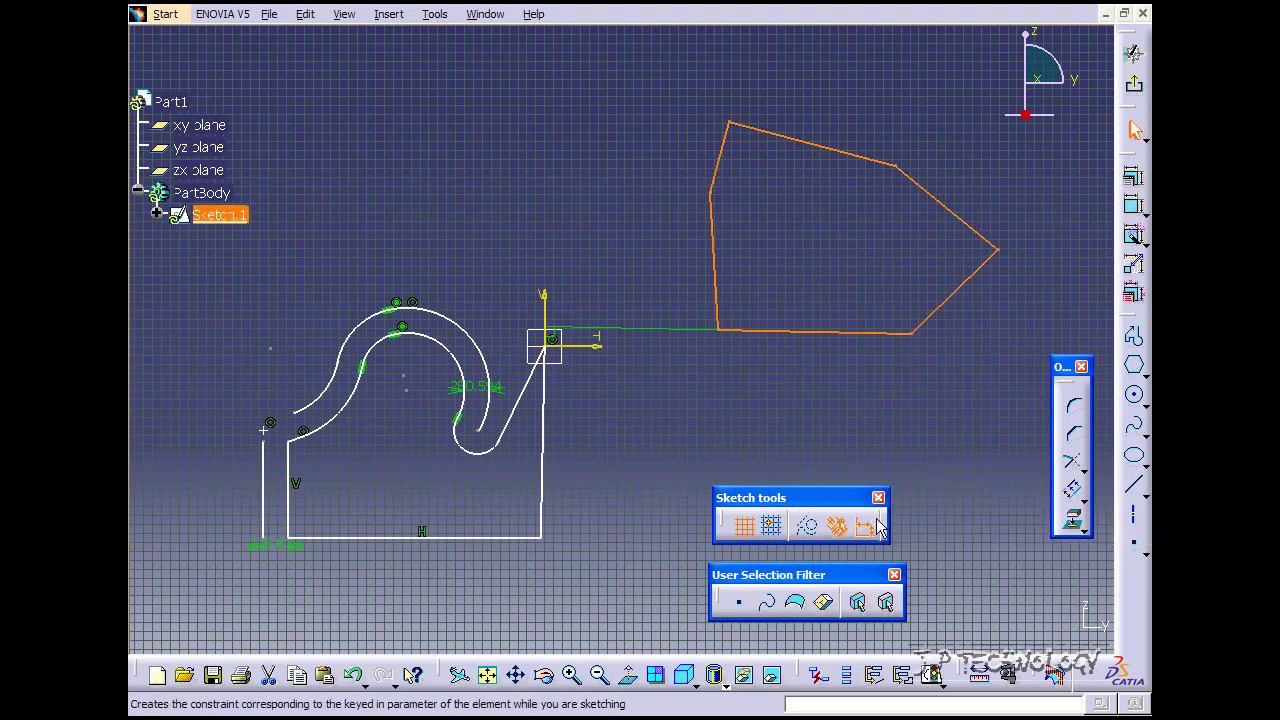
Step: Offset the whole six-sided profile inward to create a smaller closed outline inside it
left_click(1075, 490)
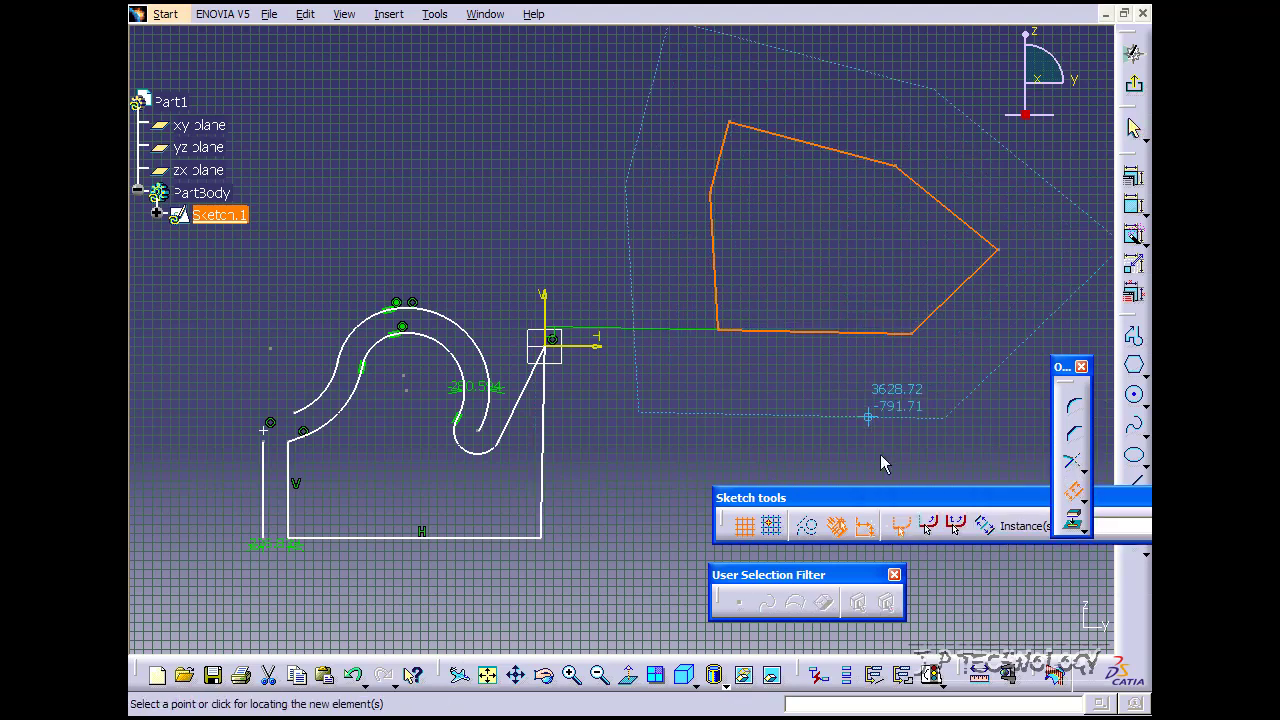
left_click(809, 262)
left_click(814, 375)
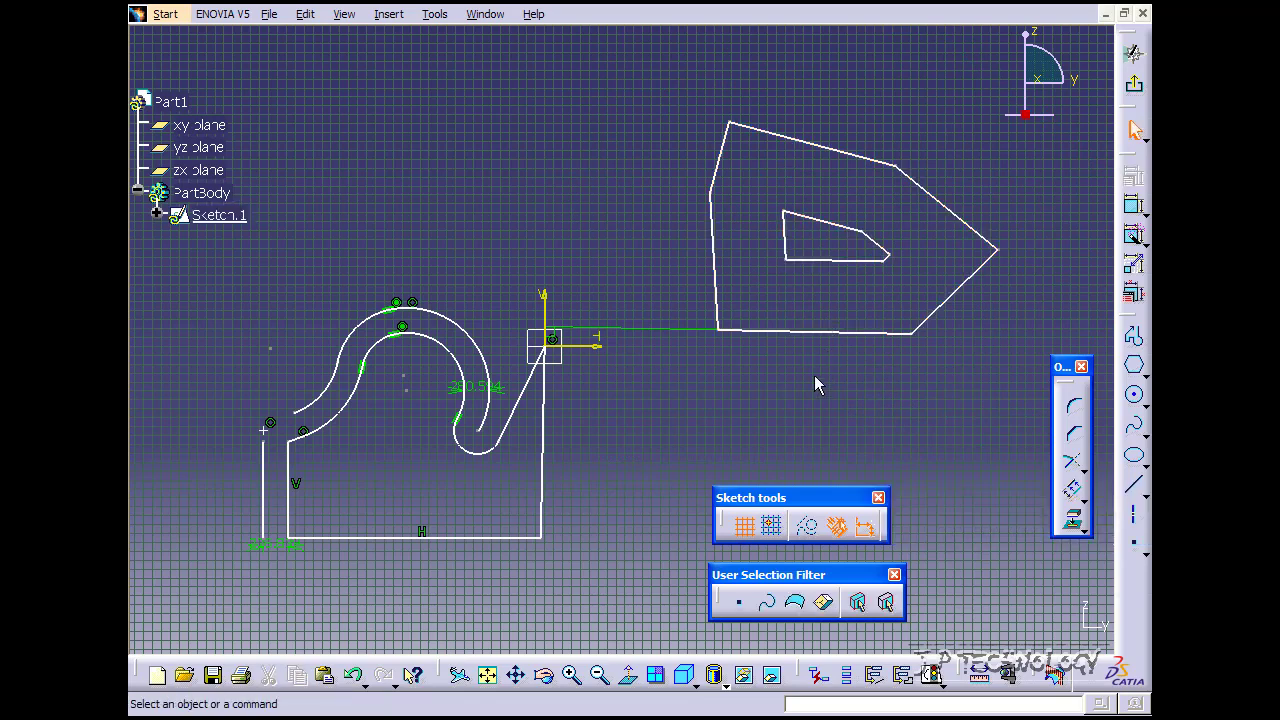
mouse_move(837, 303)
middle_mouse_down()
mouse_move(771, 336)
mouse_move(751, 317)
mouse_move(662, 397)
mouse_move(727, 361)
middle_mouse_up()
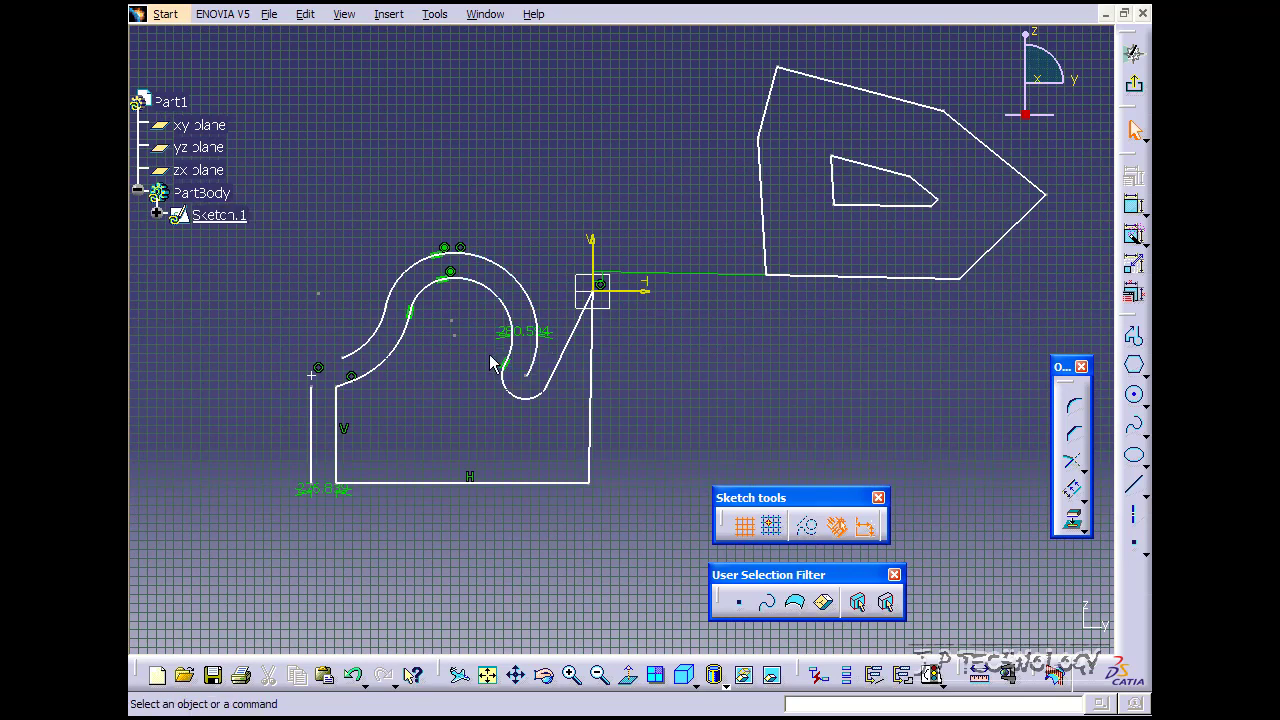
middle_click(522, 381)
mouse_move(569, 340)
middle_mouse_down("ctrl")
mouse_move(568, 277)
mouse_move(617, 263)
middle_mouse_up("ctrl")
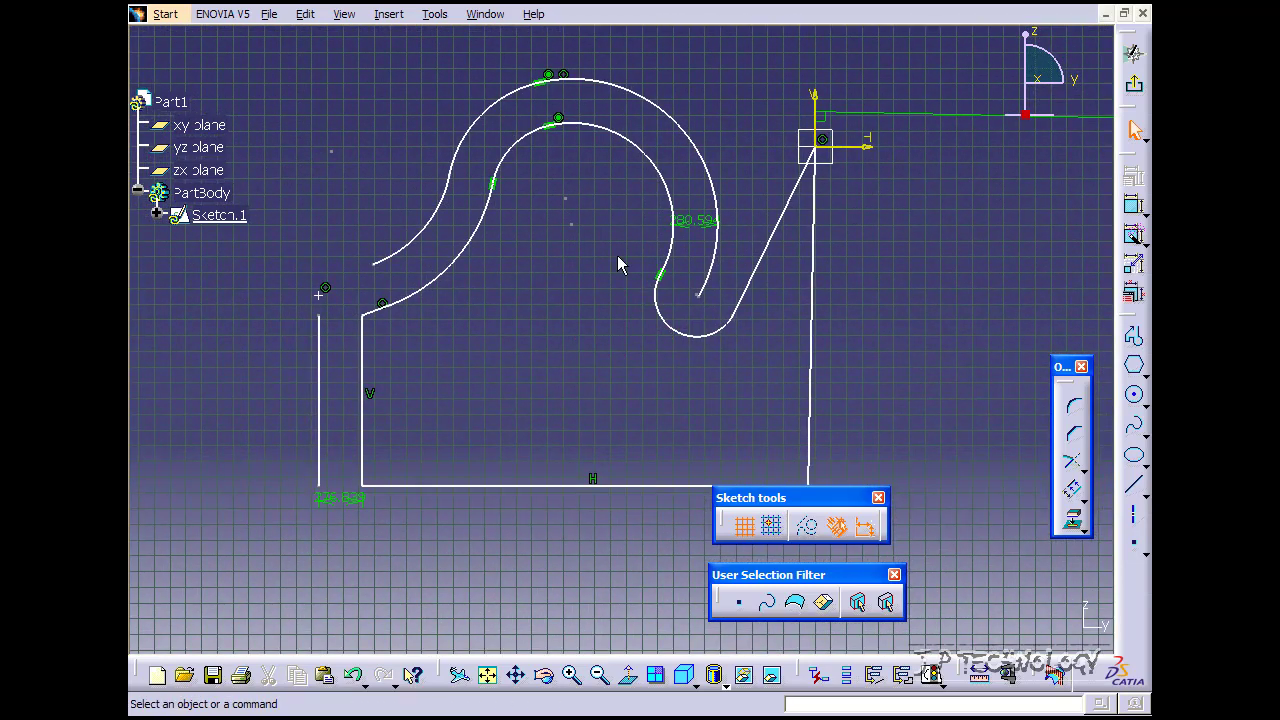